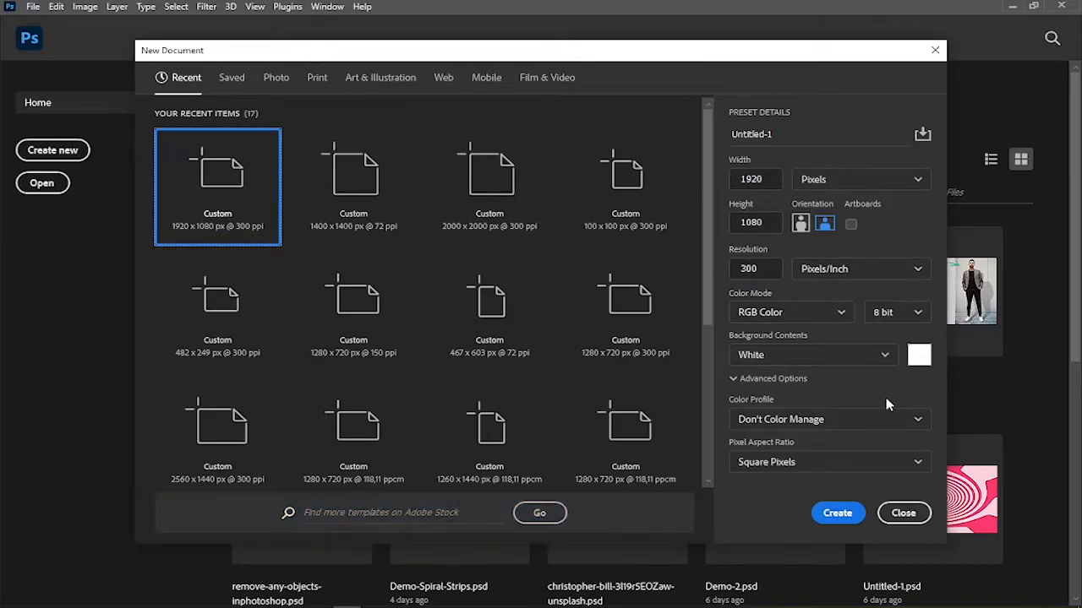
- Create a 1920 x 1080 px, 300 ppi RGB document with a white background and reveal its layer list
left_click(830, 515)
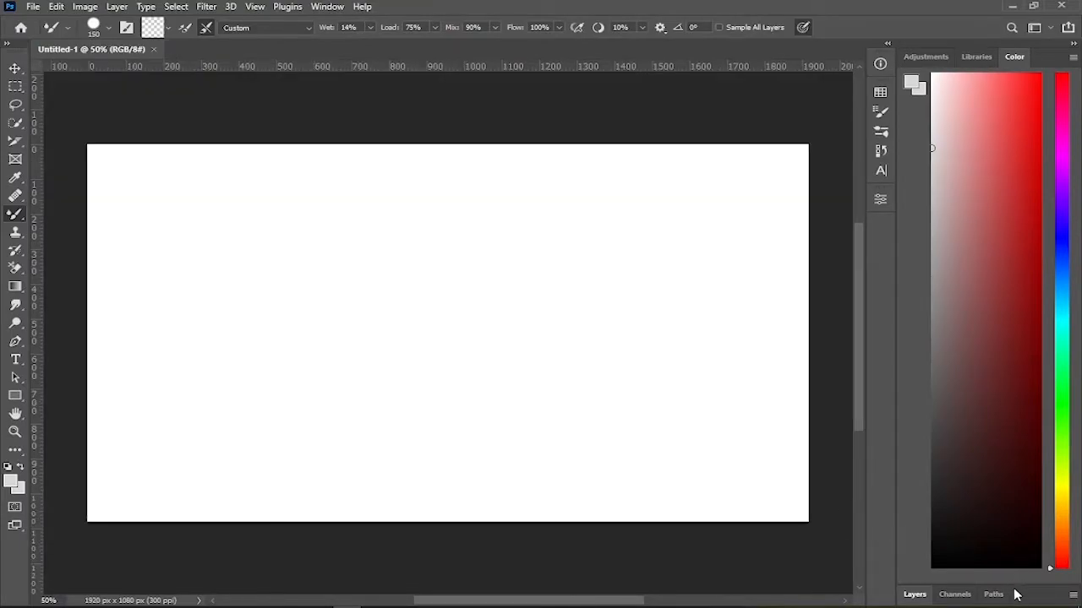
double_click(1014, 590)
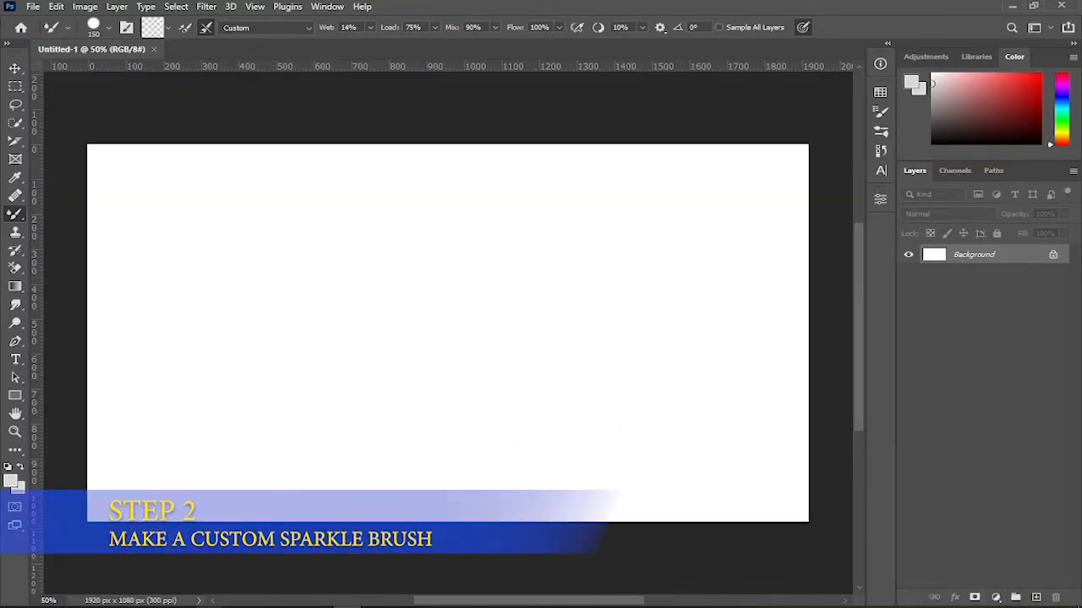
- Place the sparkler image happy-birthday-4734176_1920 on the canvas and commit it at its default fit
key("alt+Tab")
left_click_drag(512, 323, 135, 462)
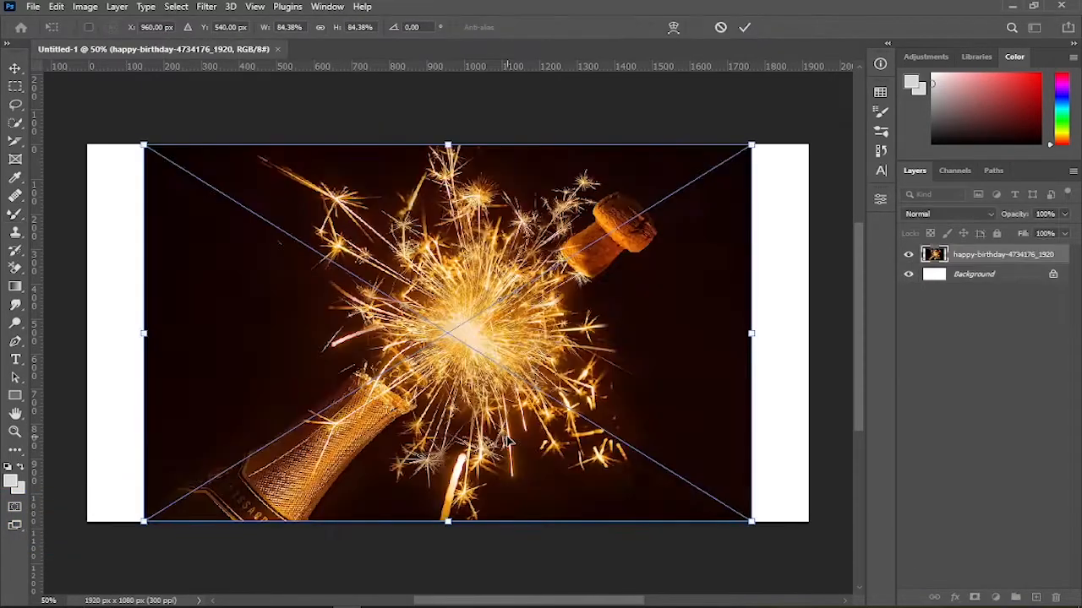
left_click(744, 28)
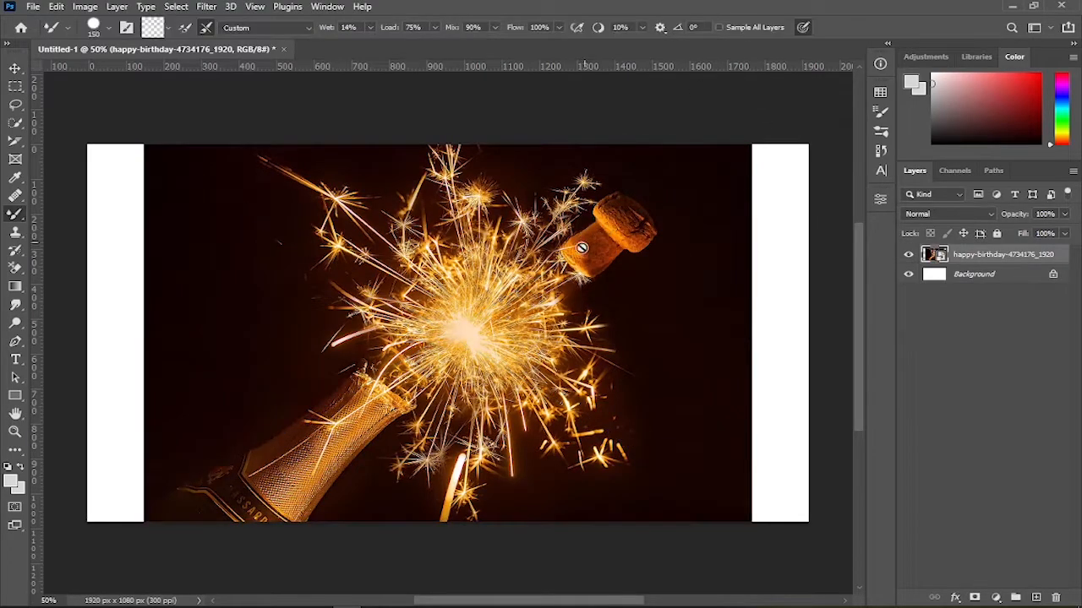
- Rasterize the happy-birthday-4734176_1920 smart object layer
left_click(15, 68)
left_click_drag(624, 294, 627, 299)
scroll(627, 299, "up", 8)
scroll(634, 477, "left", 5)
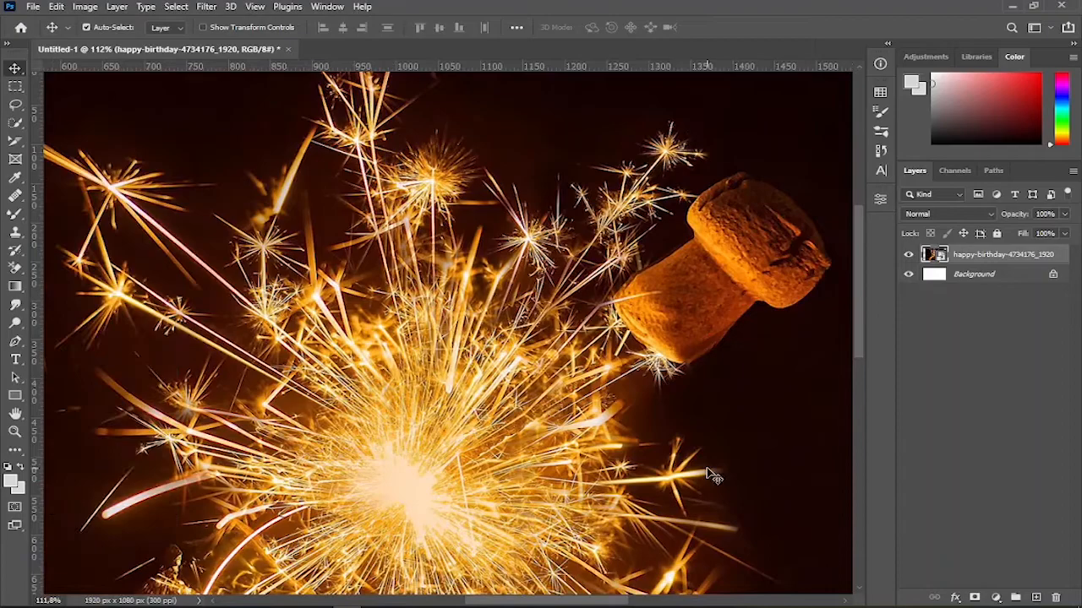
scroll(708, 471, "down", 8)
scroll(735, 405, "up", 6)
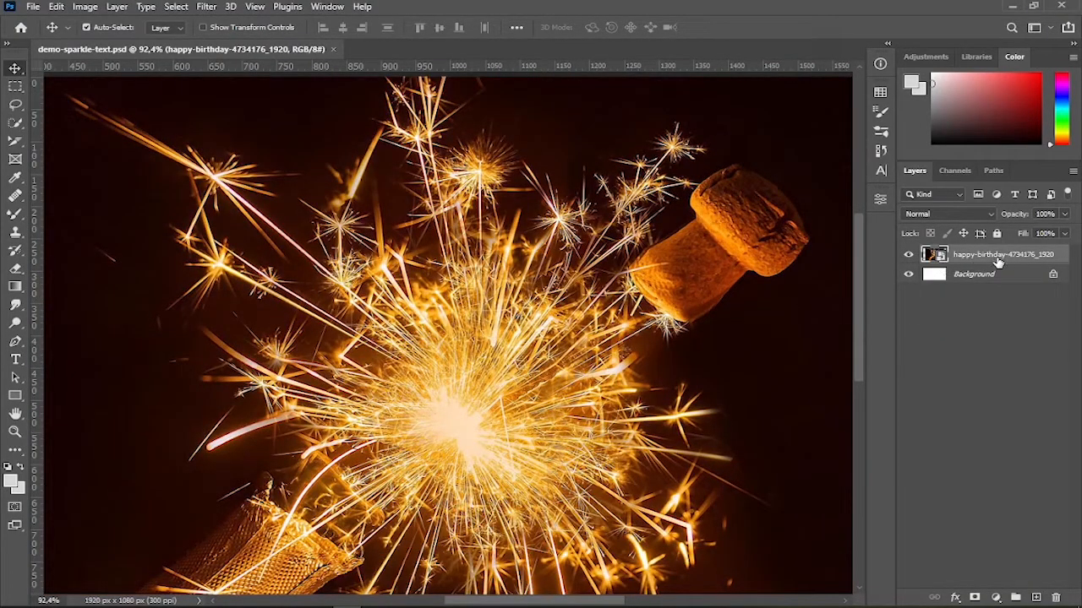
right_click(1006, 256)
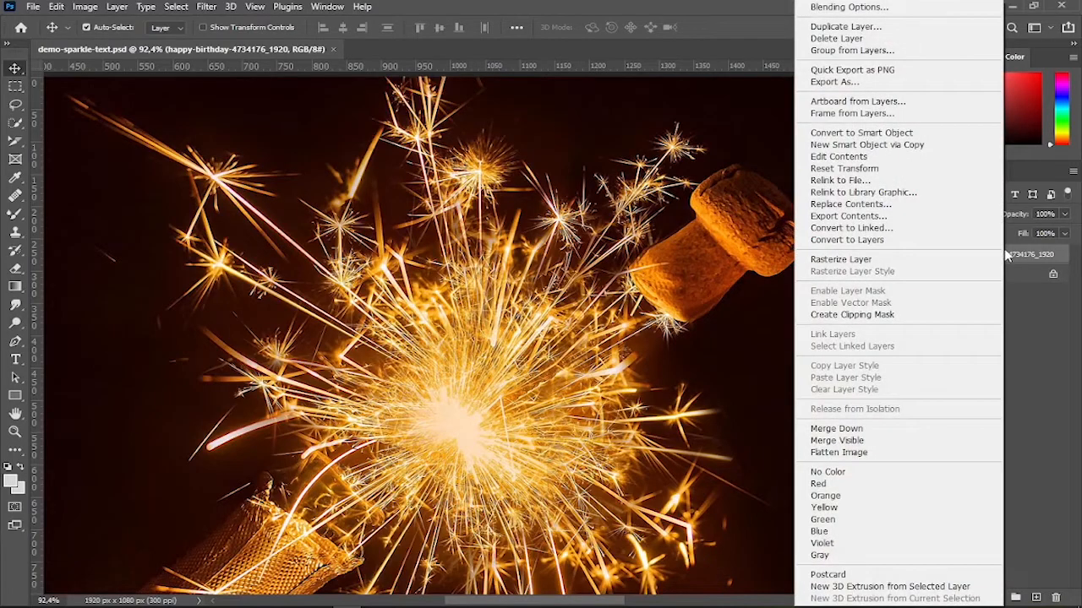
left_click(911, 260)
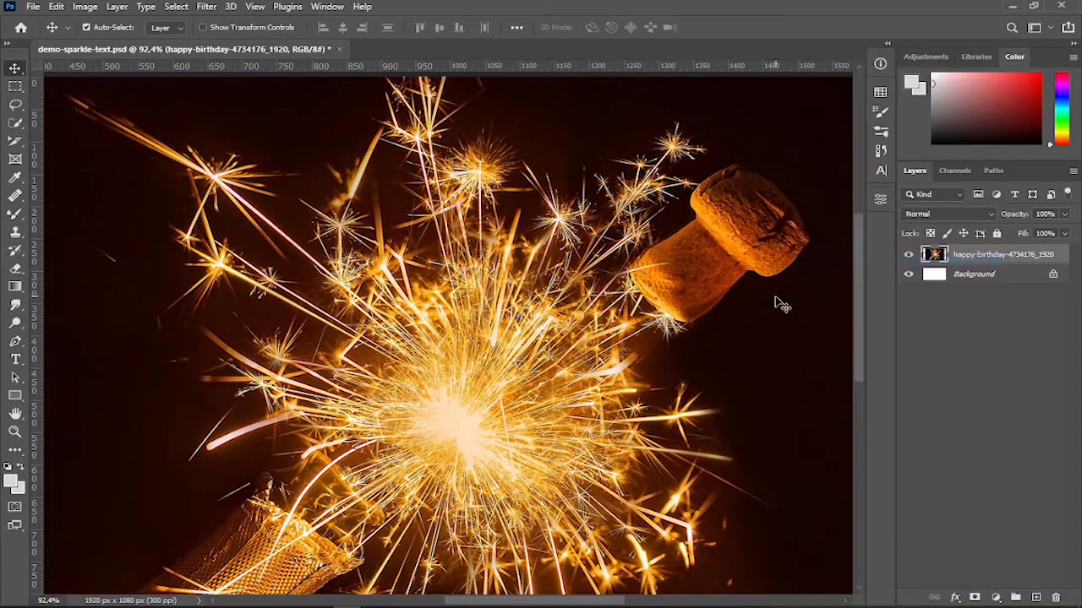
- Select loosely around the flying cork with the Lasso tool and remove it with a Content-Aware fill
left_click(15, 105)
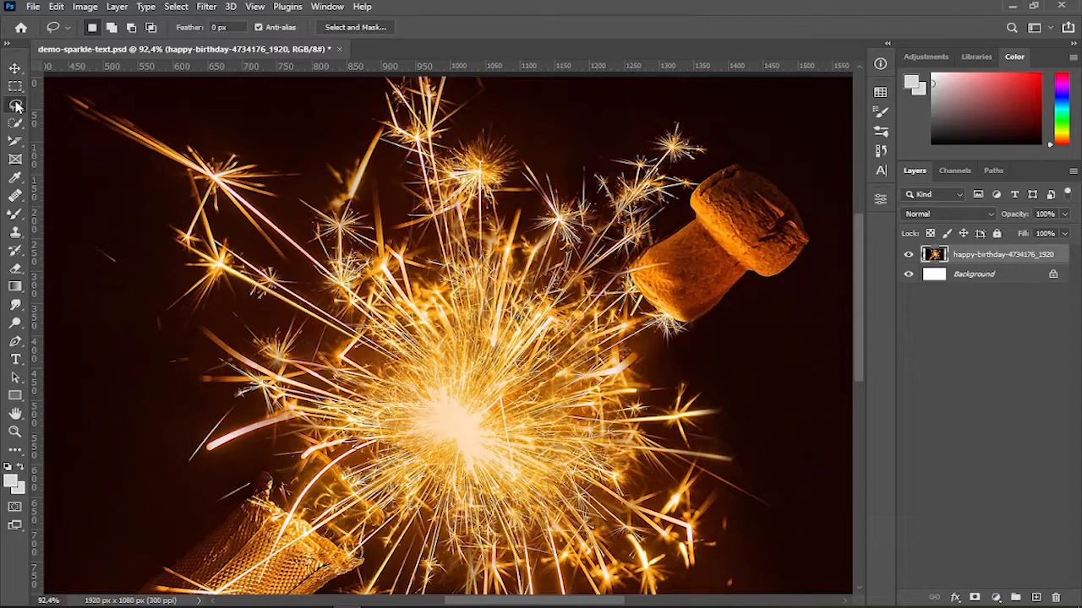
mouse_move(701, 348)
left_mouse_down()
mouse_move(823, 194)
mouse_move(723, 166)
mouse_move(678, 203)
mouse_move(665, 335)
mouse_move(703, 352)
left_mouse_up()
left_click(56, 7)
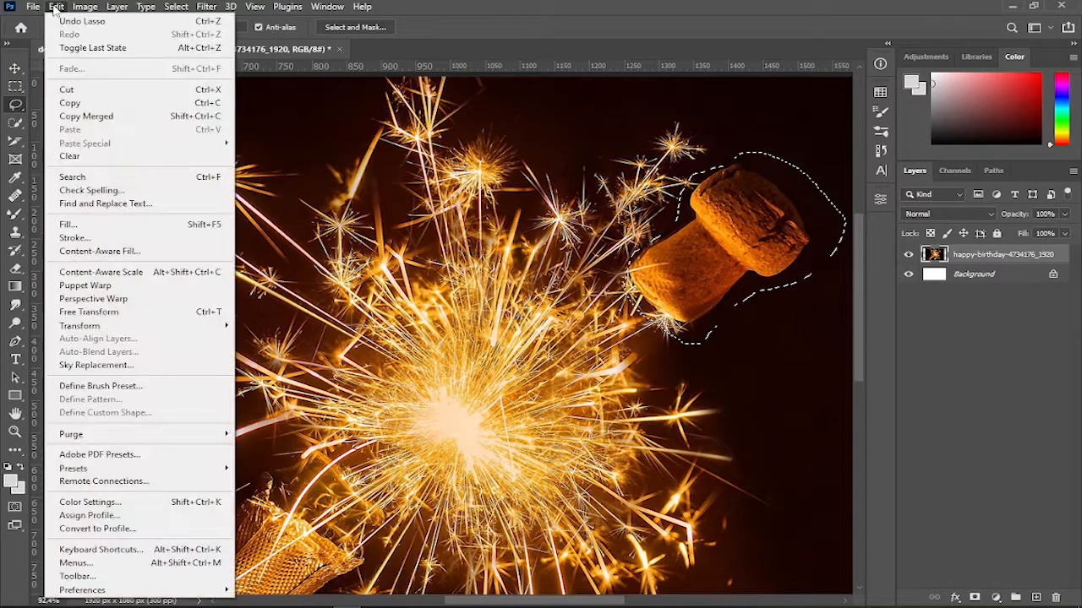
left_click(69, 225)
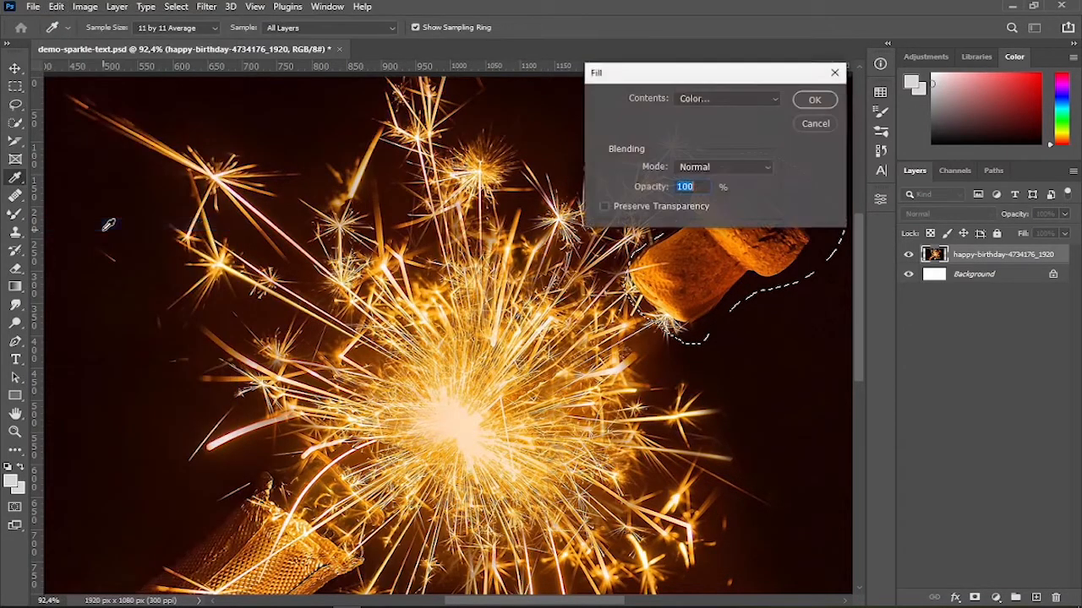
left_click(742, 100)
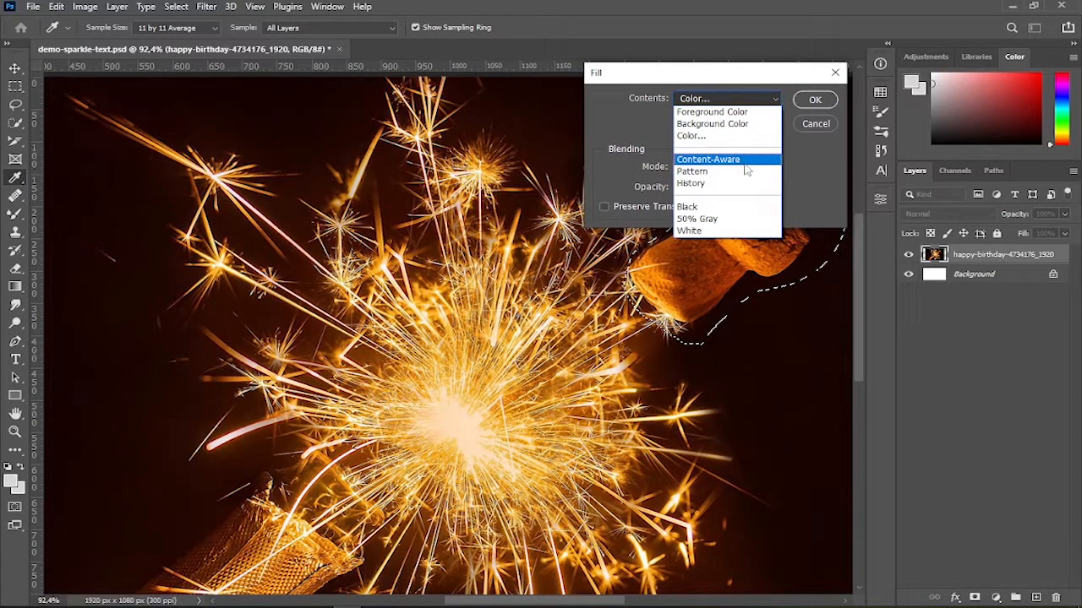
left_click(745, 162)
left_click(816, 103)
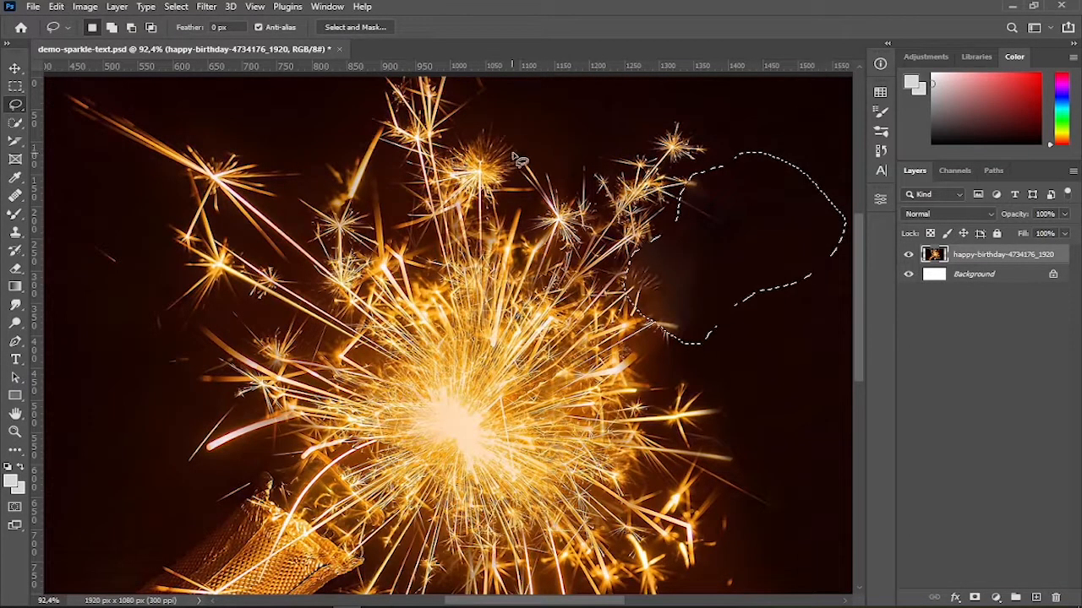
- Lasso the champagne bottle down to the image's lower edge and remove it with a Content-Aware fill
scroll(772, 435, "down", 3)
scroll(772, 434, "down", 4)
scroll(439, 481, "up", 5)
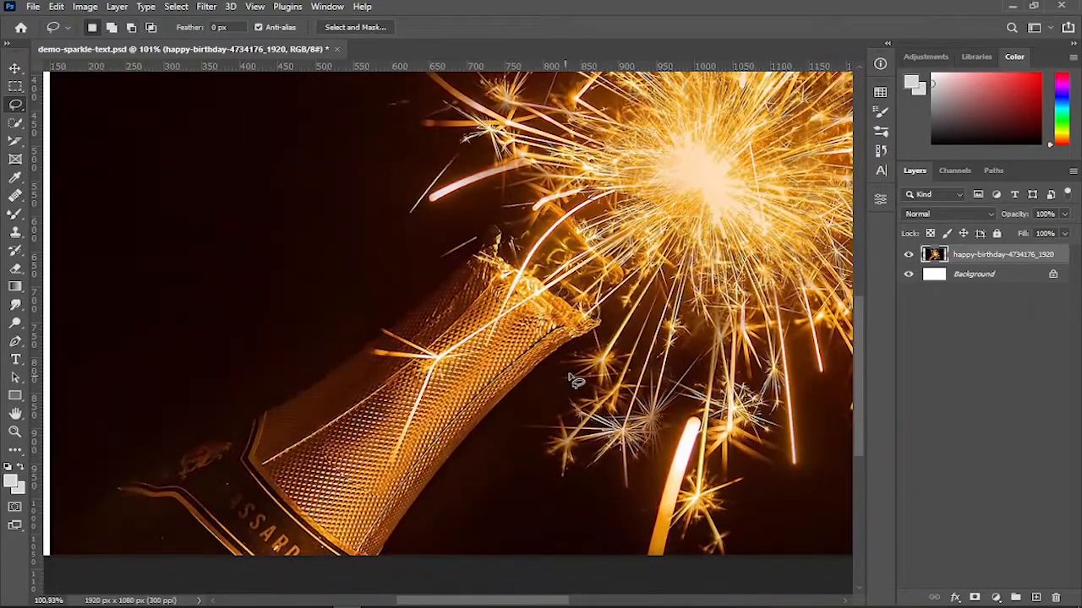
mouse_move(486, 486)
left_mouse_down()
mouse_move(607, 307)
mouse_move(501, 217)
mouse_move(475, 219)
mouse_move(41, 519)
mouse_move(259, 589)
mouse_move(478, 530)
mouse_move(478, 480)
left_mouse_up()
left_click(55, 6)
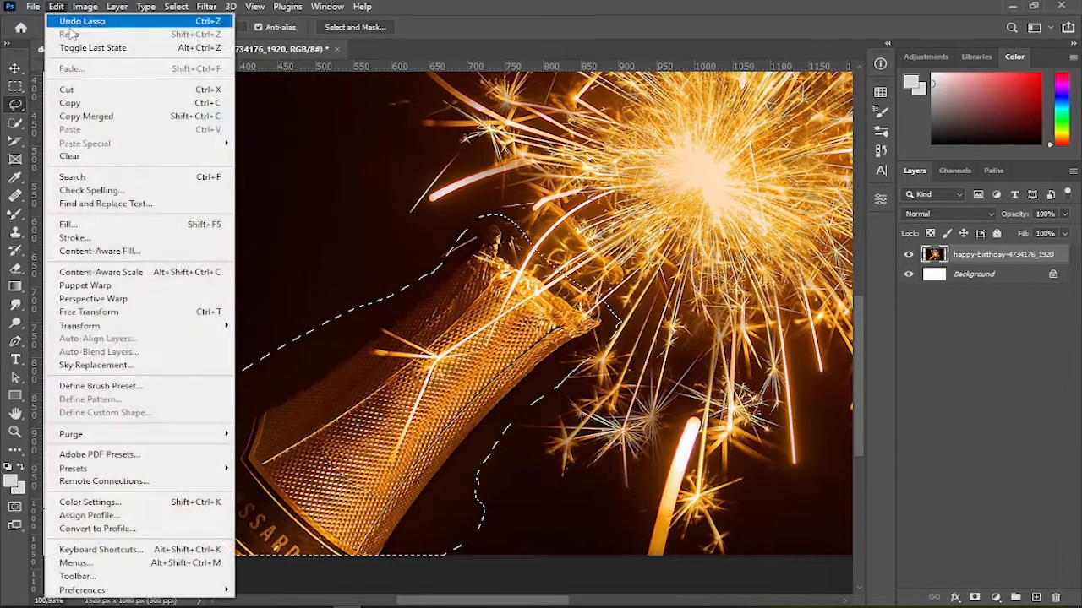
left_click(116, 225)
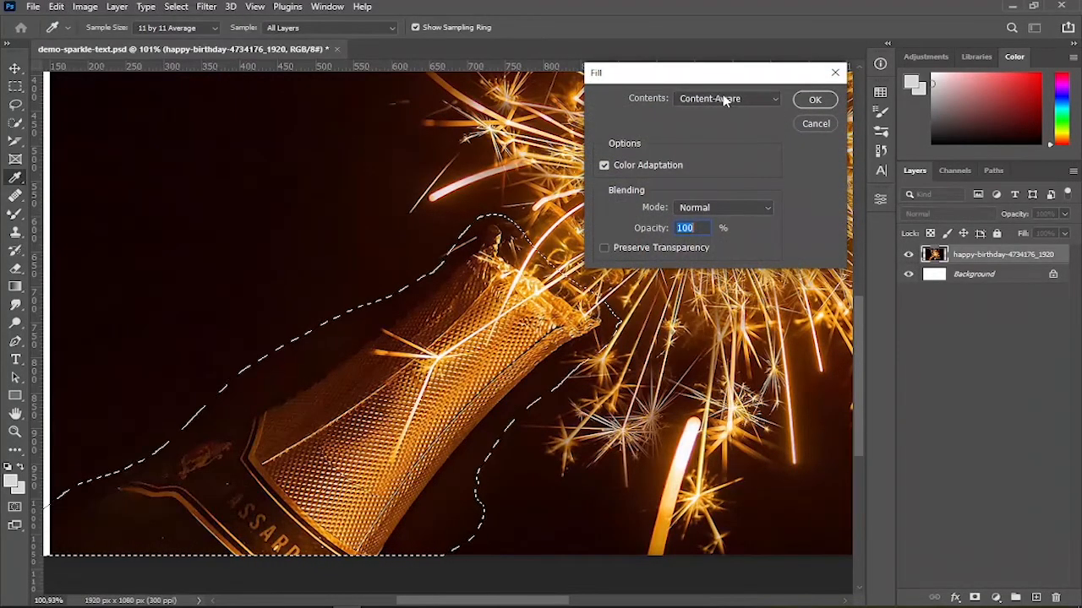
left_click(724, 99)
left_click(710, 159)
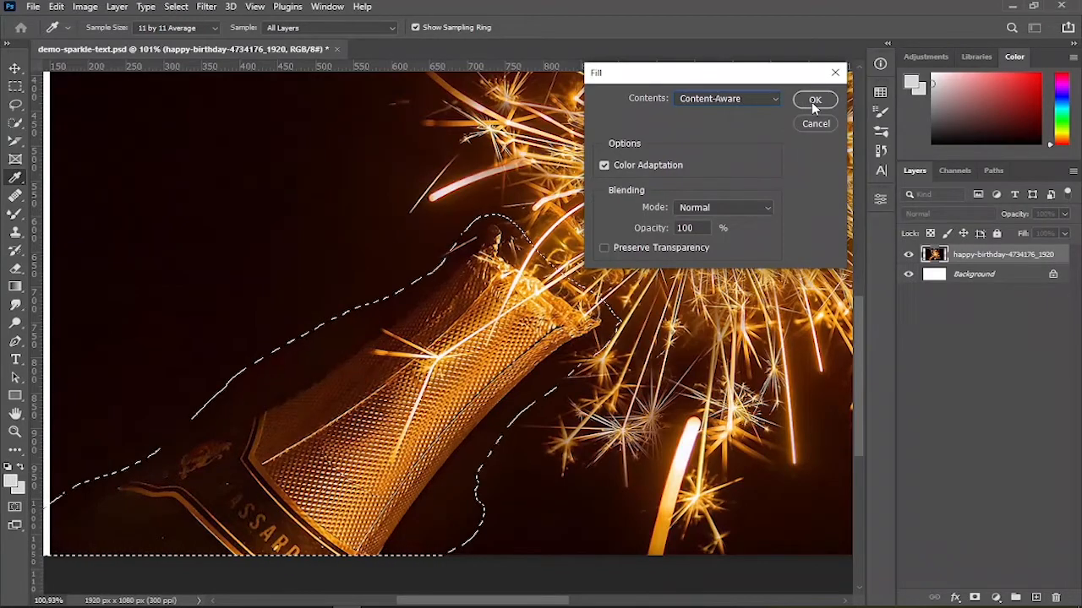
left_click(814, 100)
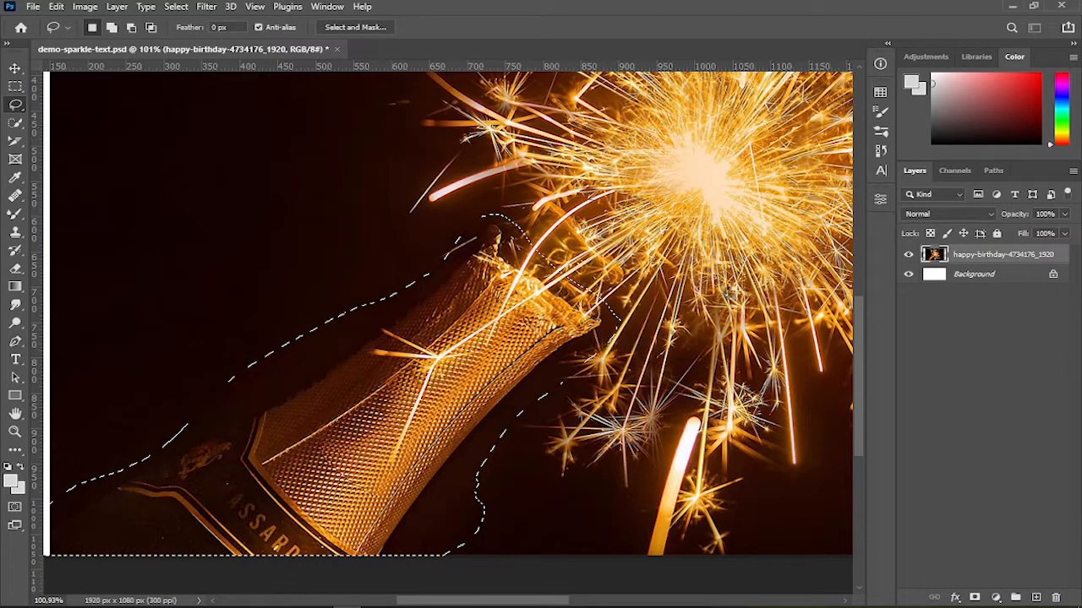
- Lasso the thick bright streak and small spark at the image's lower edge, remove them with Content-Aware fill, and deselect
scroll(713, 344, "down", 2)
scroll(611, 529, "up", 4)
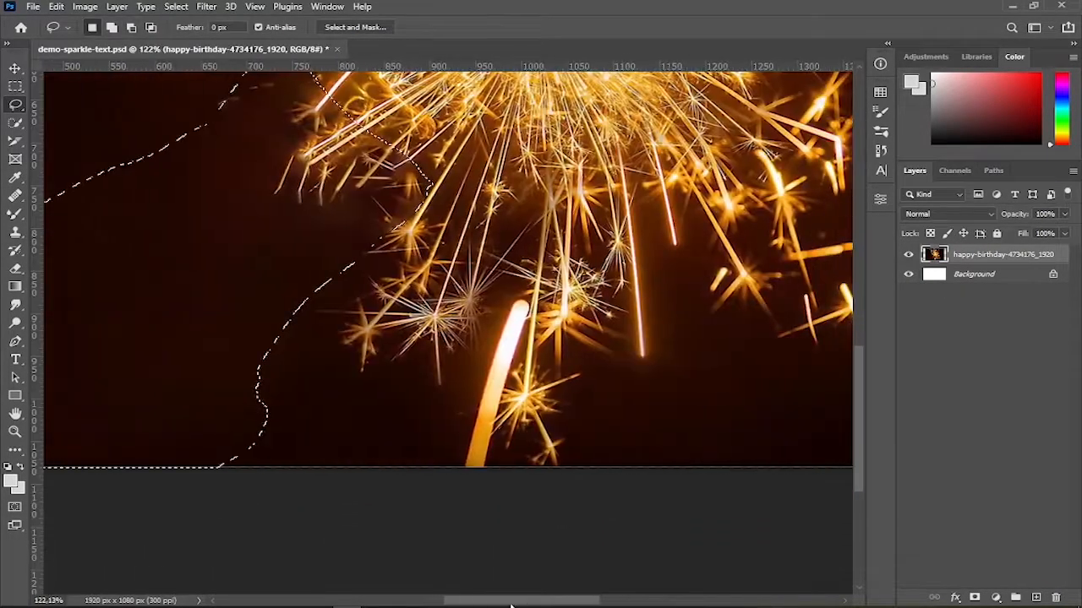
mouse_move(591, 467)
left_mouse_down()
mouse_move(580, 381)
mouse_move(527, 302)
mouse_move(482, 319)
mouse_move(406, 450)
mouse_move(598, 480)
mouse_move(597, 467)
left_mouse_up()
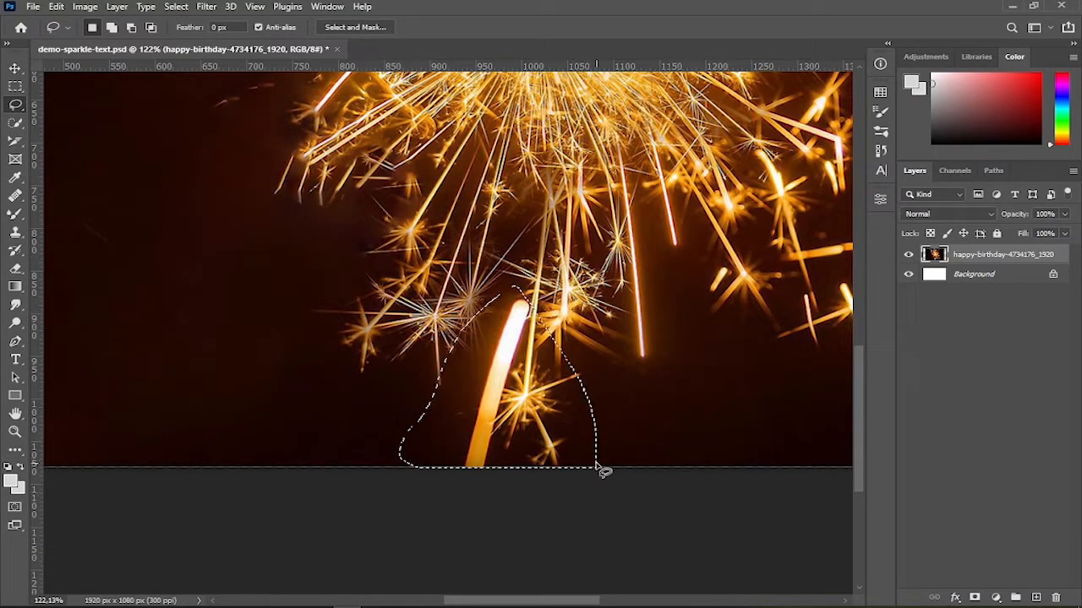
left_click(56, 6)
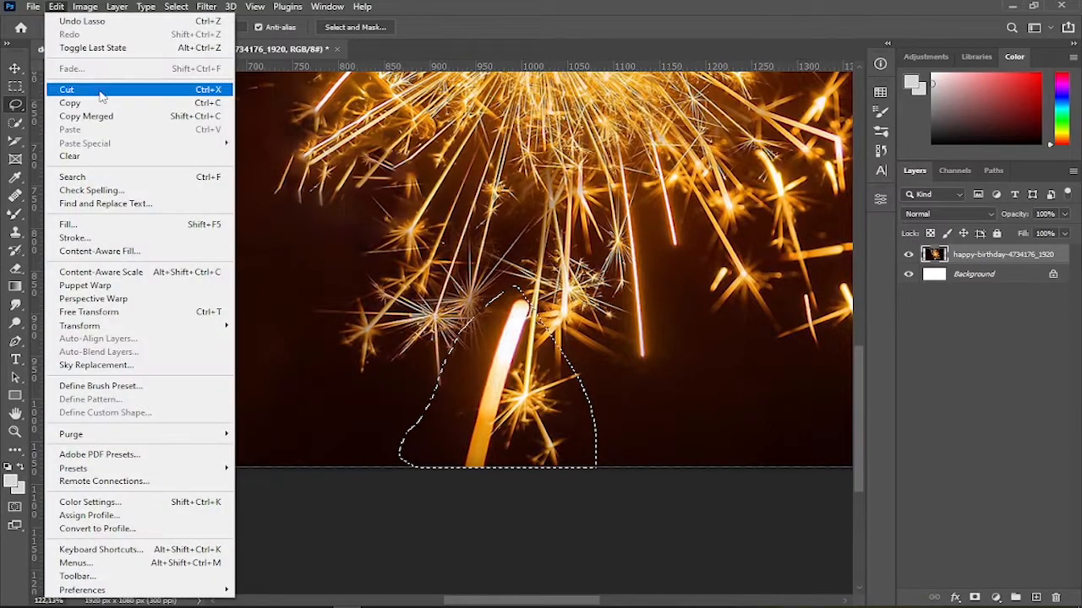
left_click(95, 224)
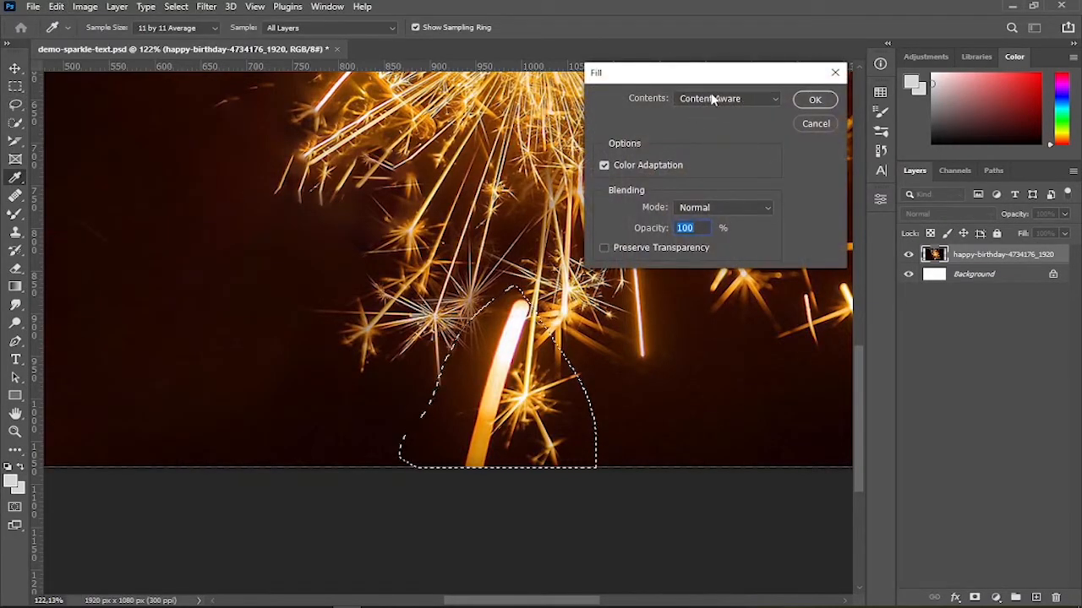
left_click(815, 100)
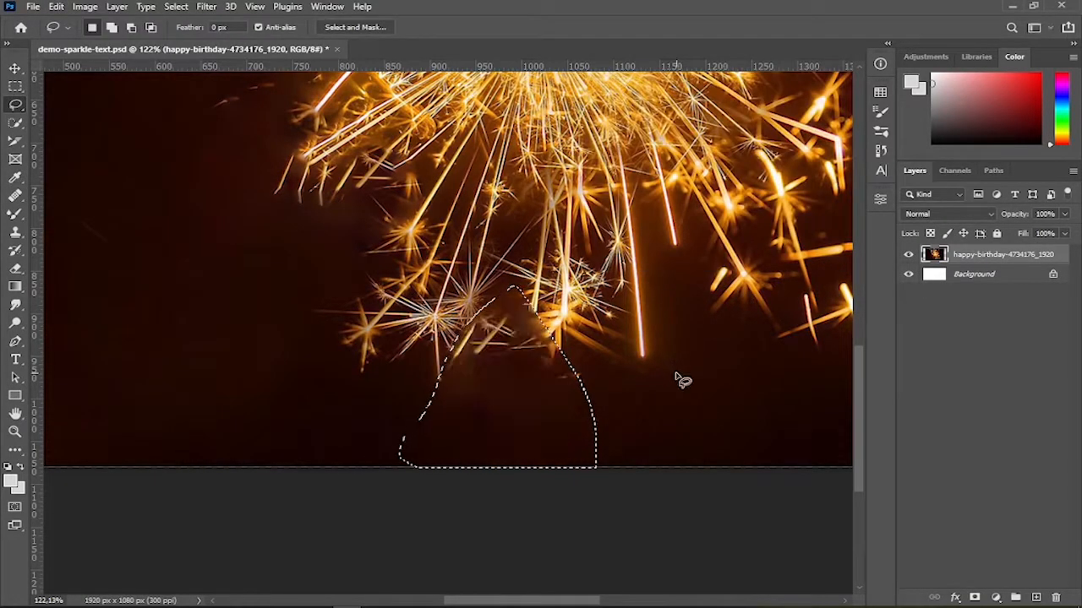
scroll(676, 373, "up", 1)
key("ctrl+d")
- Lasso the long thin streak hanging below the burst, remove it with a Content-Aware fill, and deselect
scroll(676, 373, "up", 4)
scroll(676, 372, "up", 1)
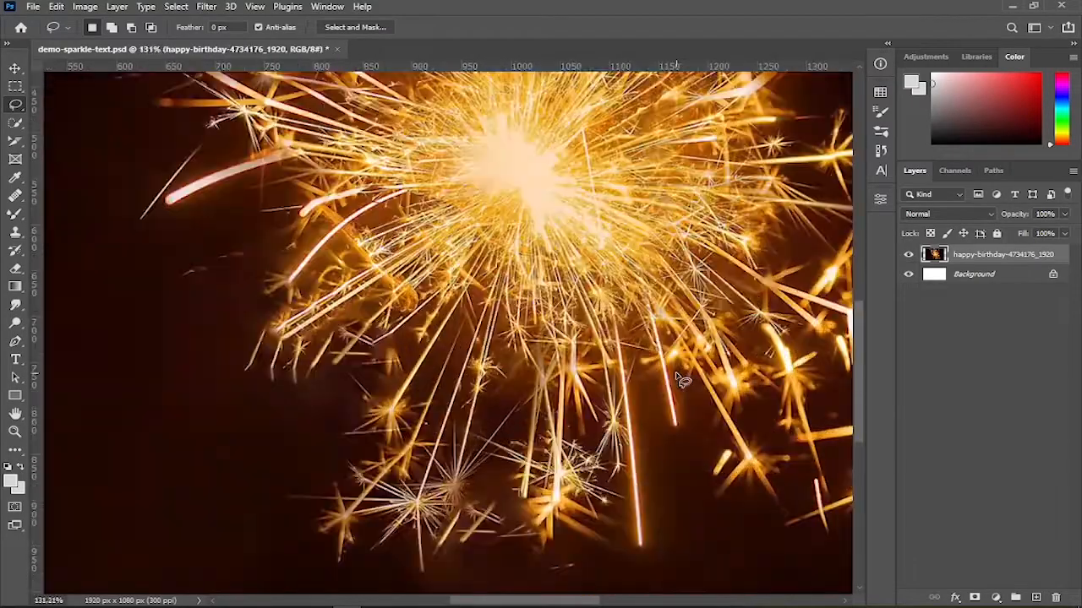
scroll(683, 380, "down", 1)
mouse_move(654, 477)
left_mouse_down()
mouse_move(610, 226)
mouse_move(623, 416)
mouse_move(651, 493)
left_mouse_up()
scroll(652, 495, "down", 5)
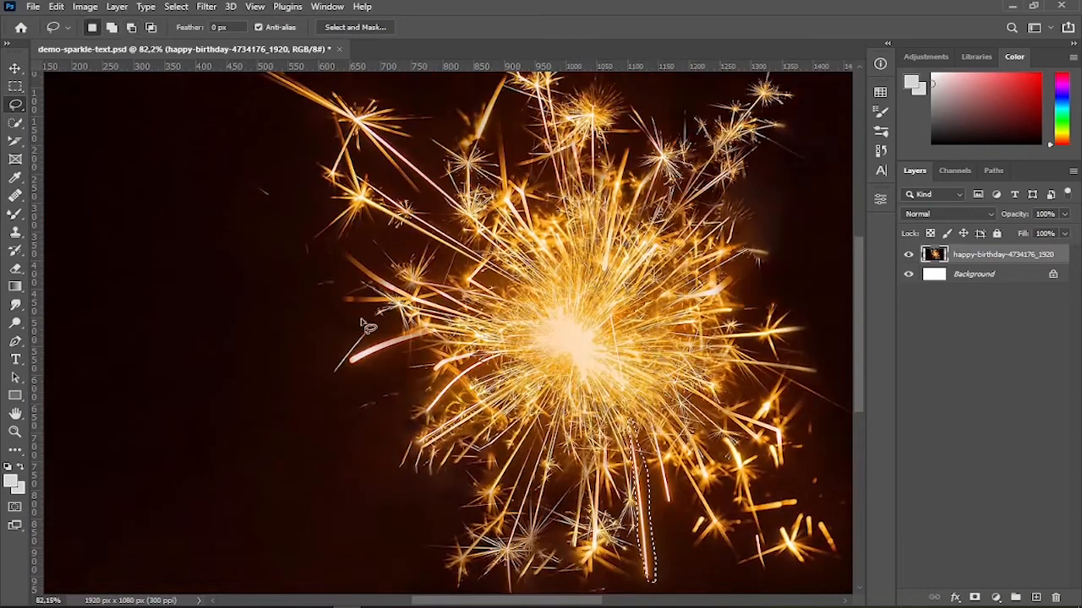
left_click(55, 7)
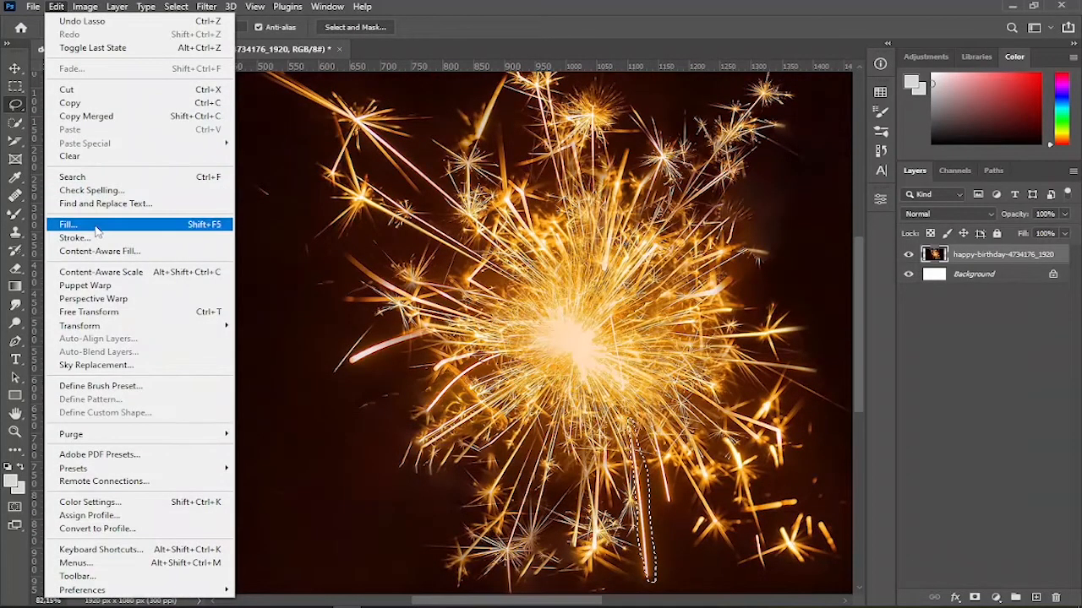
left_click(97, 228)
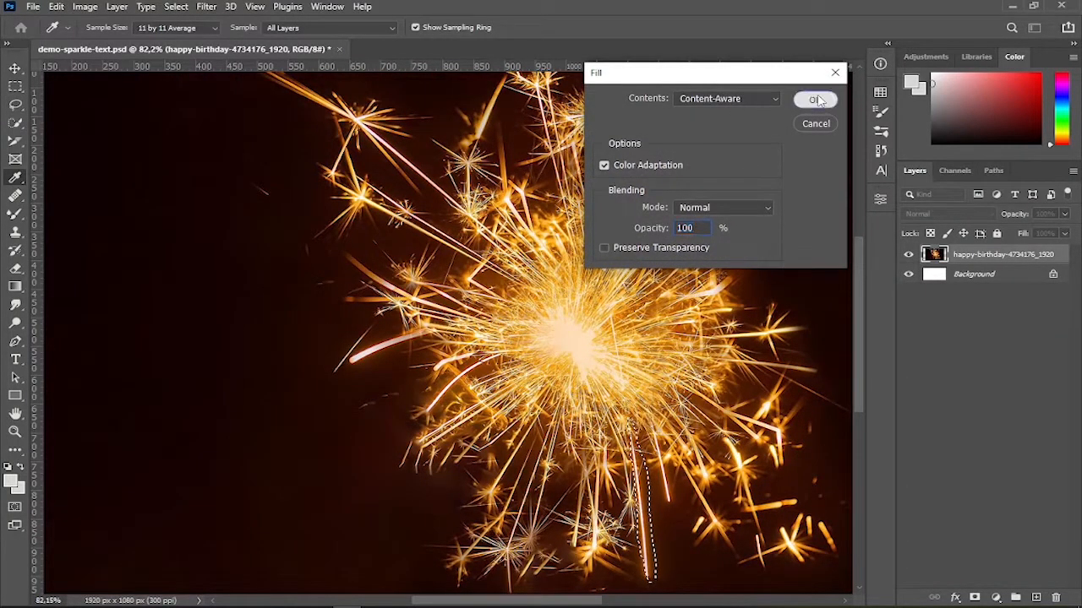
left_click(815, 99)
key("ctrl+d")
- Lasso the thick pinkish streak on the left side of the burst and remove it with a Content-Aware fill
mouse_move(427, 340)
left_mouse_down()
mouse_move(366, 380)
mouse_move(434, 357)
left_mouse_up()
left_click(52, 7)
left_click(95, 227)
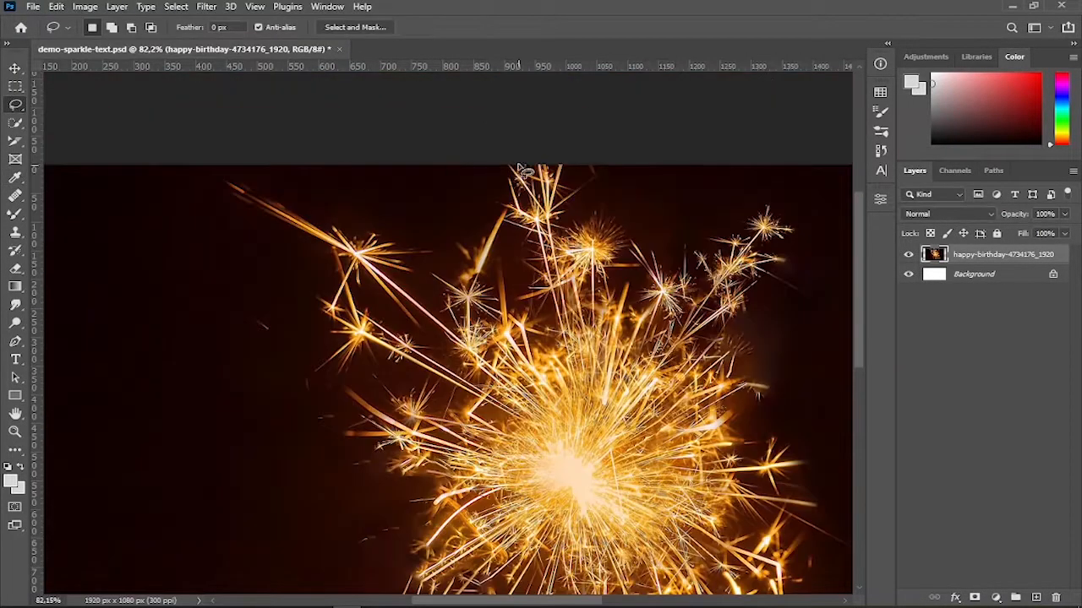
- Lasso the sparks touching the image's upper edge, remove them with a Content-Aware fill, and deselect
mouse_move(524, 247)
left_mouse_down()
mouse_move(486, 281)
mouse_move(512, 151)
mouse_move(580, 205)
mouse_move(524, 250)
left_mouse_up()
left_click(55, 7)
left_click(127, 226)
left_click(814, 100)
key("ctrl+d")
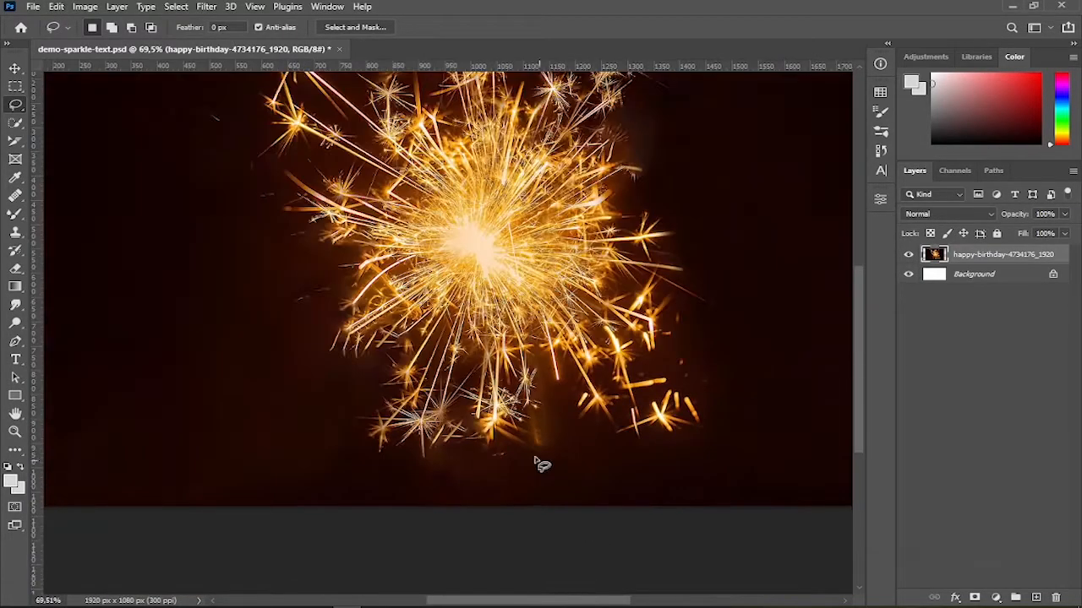
- Lasso the leftover glow beneath the burst, clean it up with a Content-Aware fill, and deselect
mouse_move(578, 473)
left_mouse_down()
mouse_move(534, 411)
mouse_move(576, 475)
left_mouse_up()
left_click(56, 7)
left_click(94, 225)
left_click(814, 100)
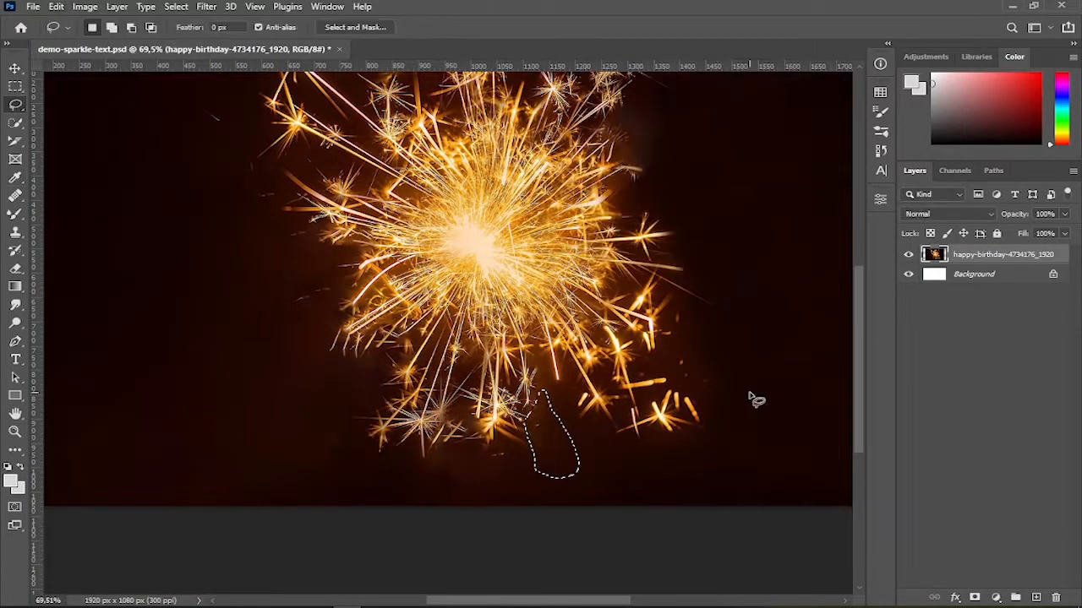
key("ctrl+d")
- Invert the colors of the cleaned-up sparkler layer
scroll(750, 397, "down", 5)
scroll(750, 396, "up", 3)
scroll(754, 399, "up", 2)
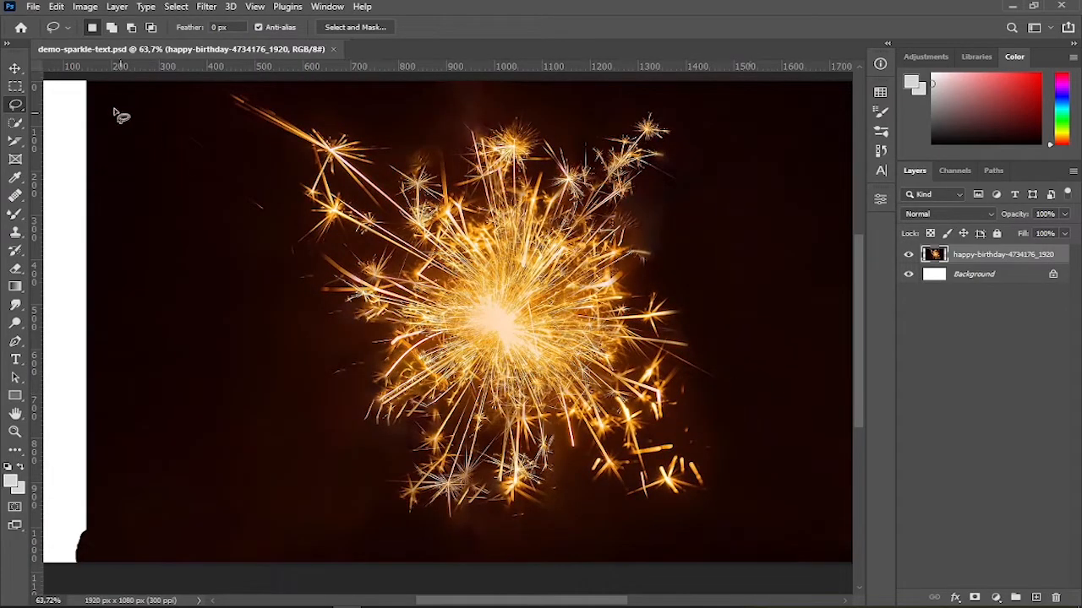
left_click(15, 68)
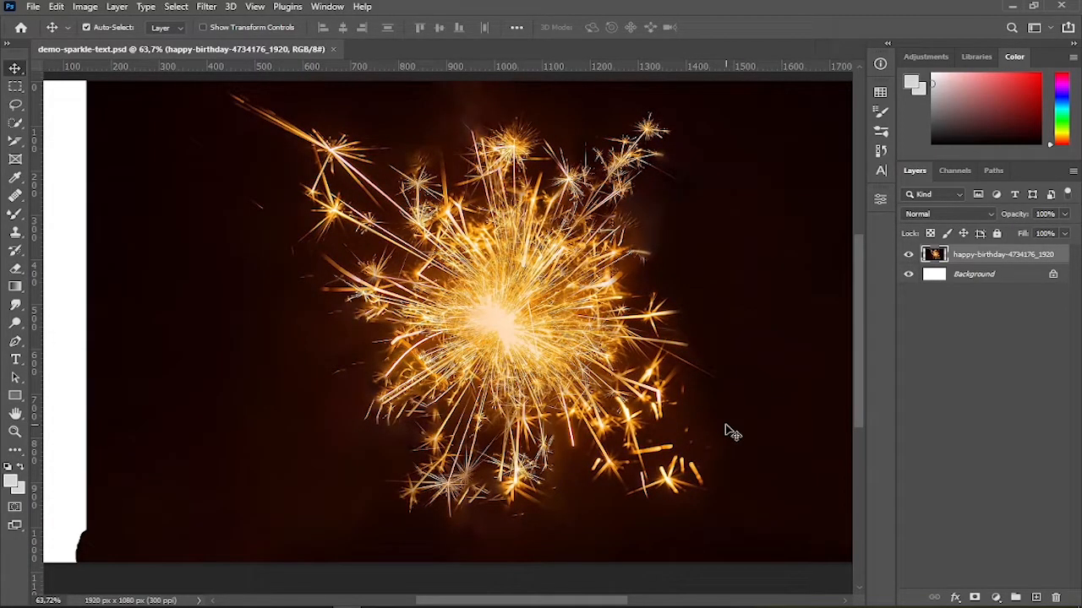
scroll(732, 433, "down", 2)
key("ctrl+i")
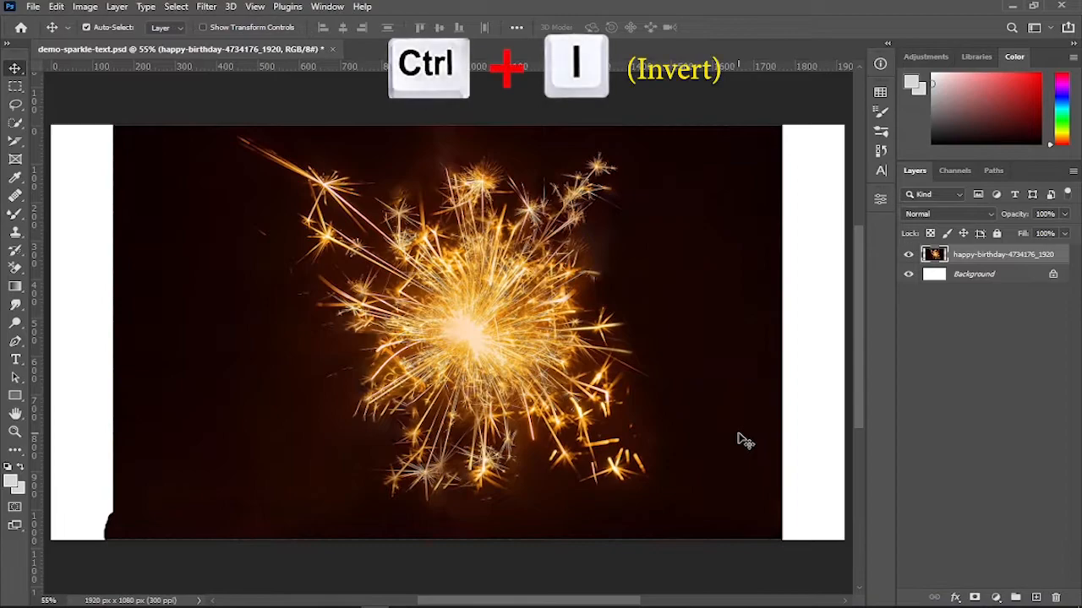
key("ctrl+i")
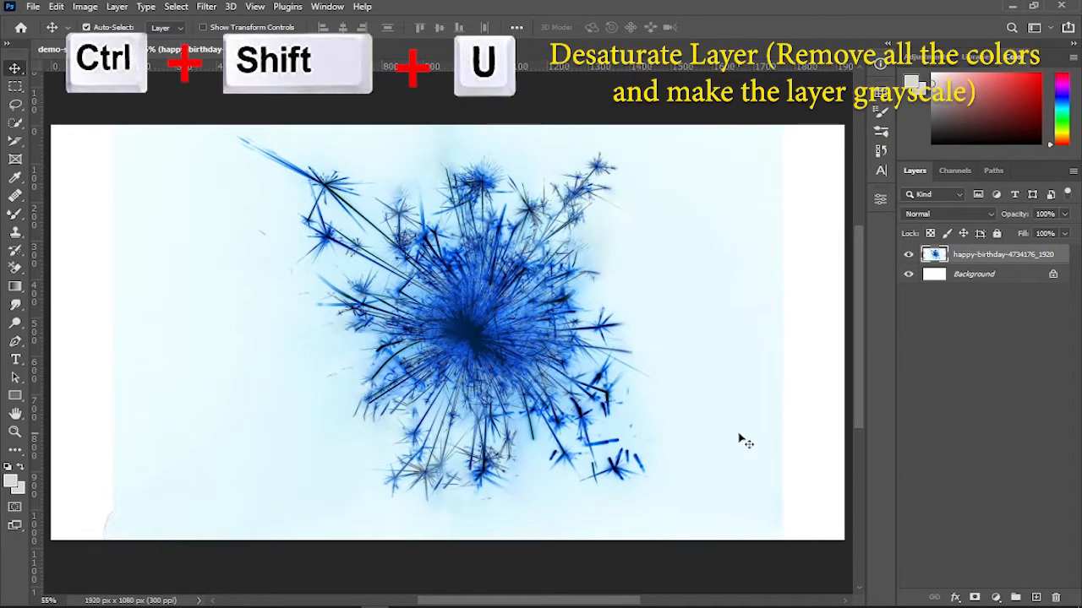
- Desaturate the inverted sparkler layer to make it grayscale
key("ctrl")
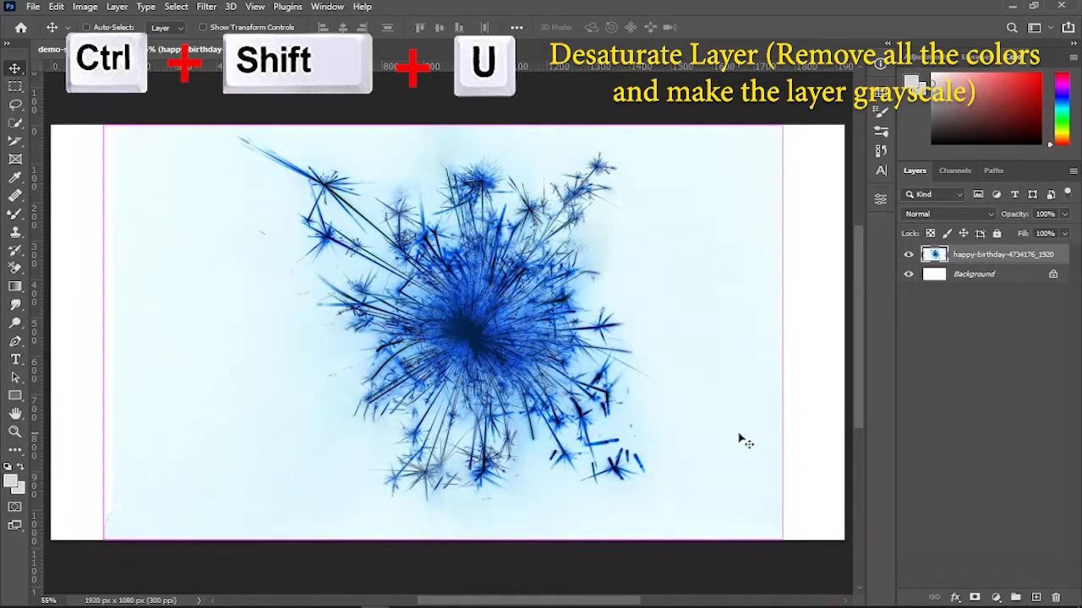
key("ctrl+shift+u")
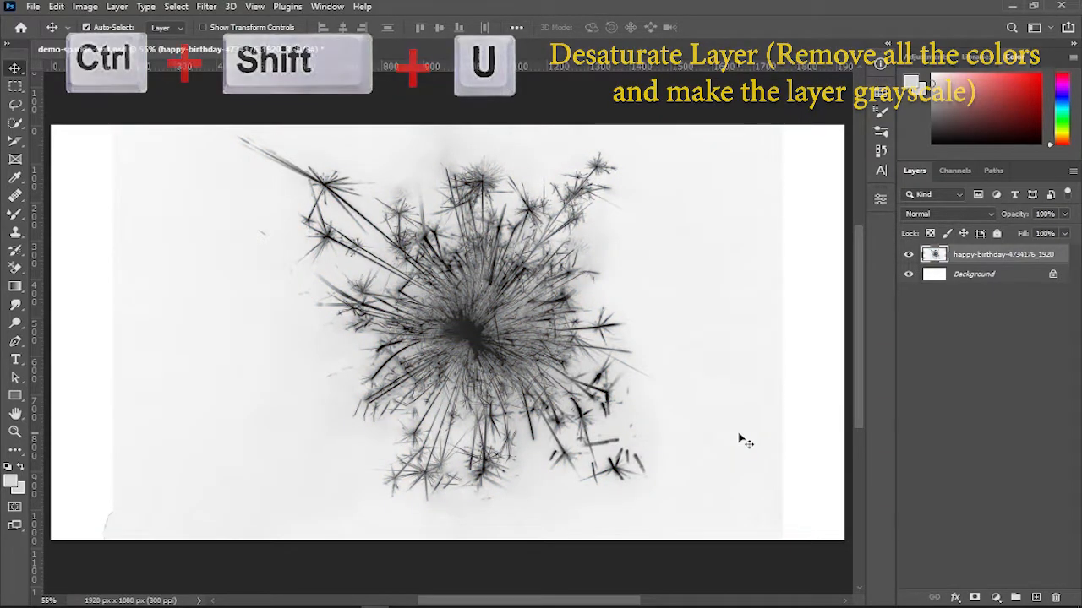
- In the sparkler layer's Blending Options, split the Blend If white slider for This Layer to 104 / 255 to whiten its background
key("ctrl+minus")
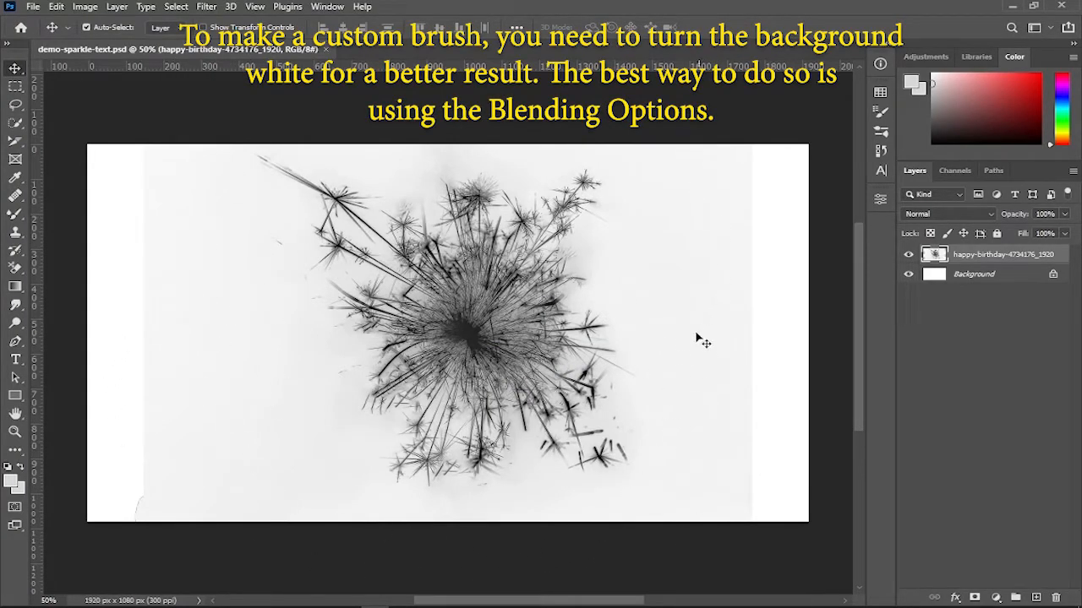
right_click(971, 255)
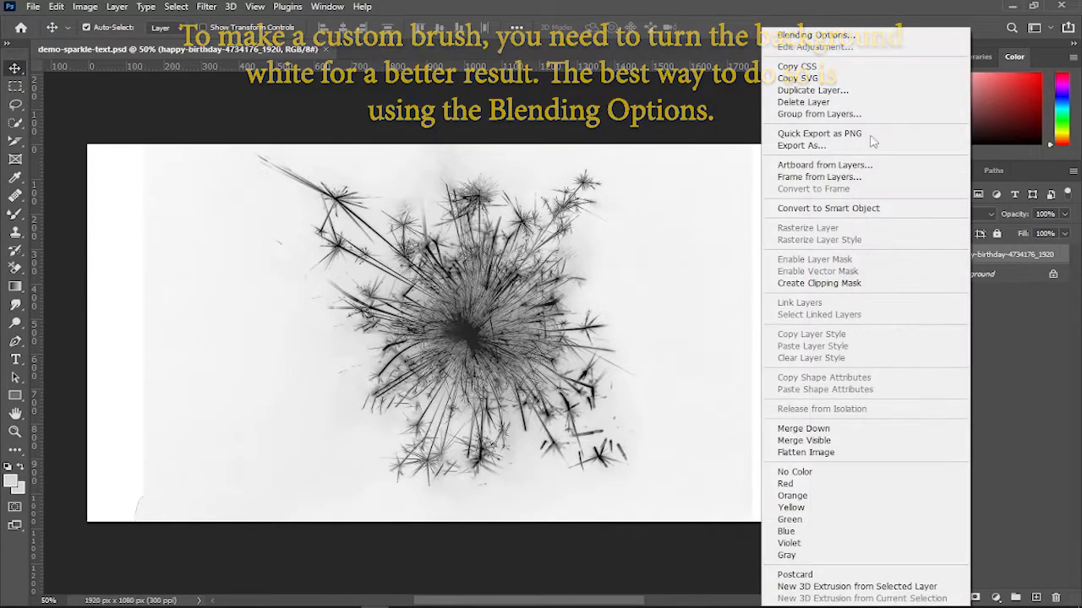
left_click(881, 38)
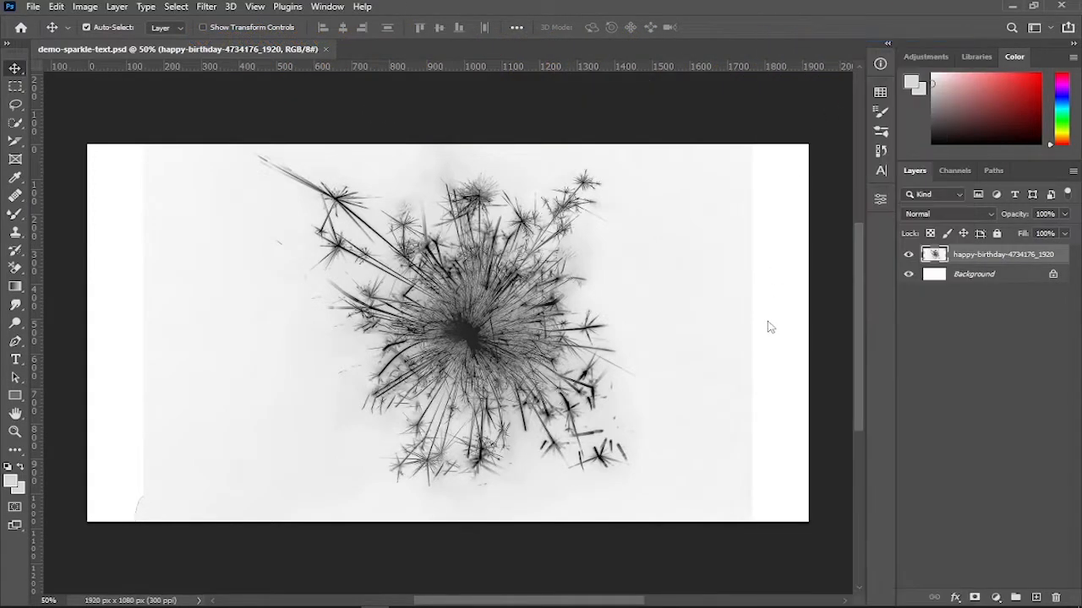
left_click_drag(784, 245, 868, 17)
scroll(733, 473, "up", 3)
scroll(711, 520, "up", 3)
left_click_drag(586, 601, 552, 601)
left_click_drag(929, 10, 994, 10)
left_click_drag(617, 601, 643, 601)
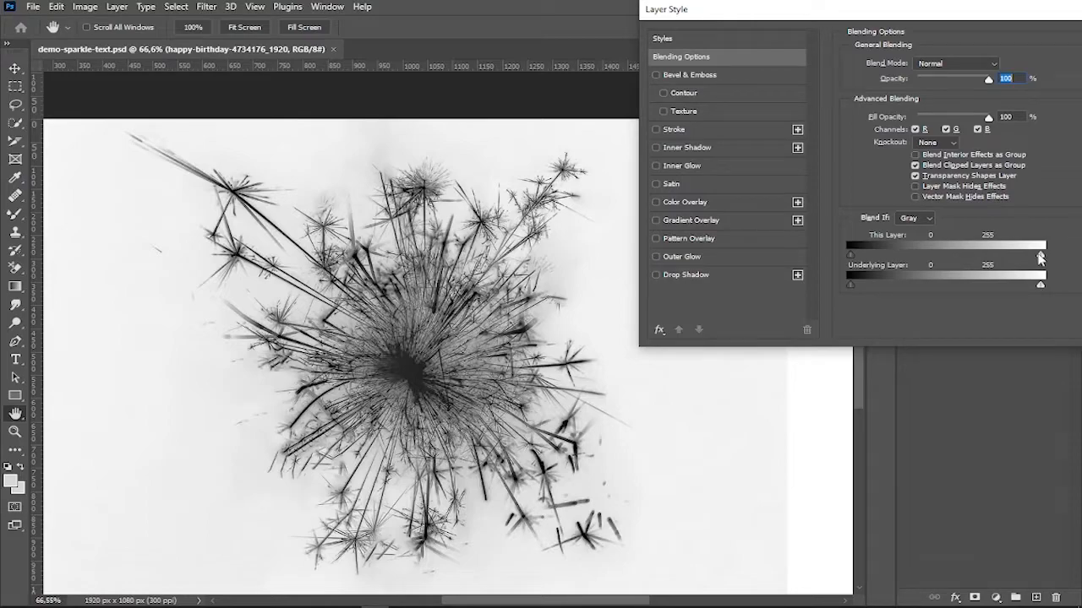
left_click_drag(1040, 255, 928, 269)
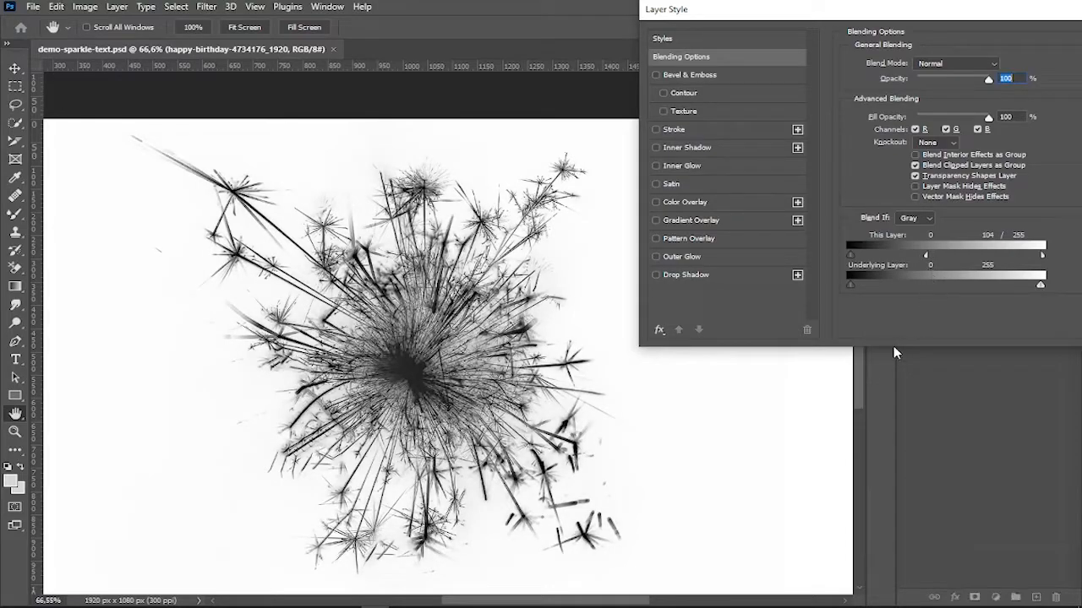
left_click_drag(1017, 11, 810, 33)
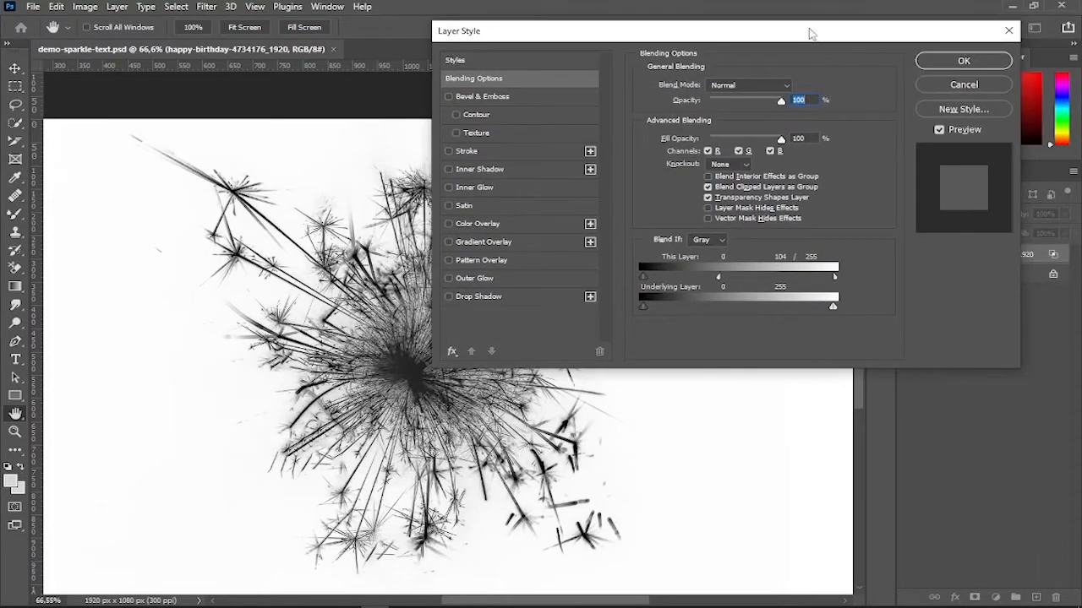
left_click(964, 63)
- Fit the whole image on screen and save the document
left_click_drag(860, 361, 857, 387)
left_click_drag(590, 601, 582, 600)
key("ctrl+0")
key("ctrl+s")
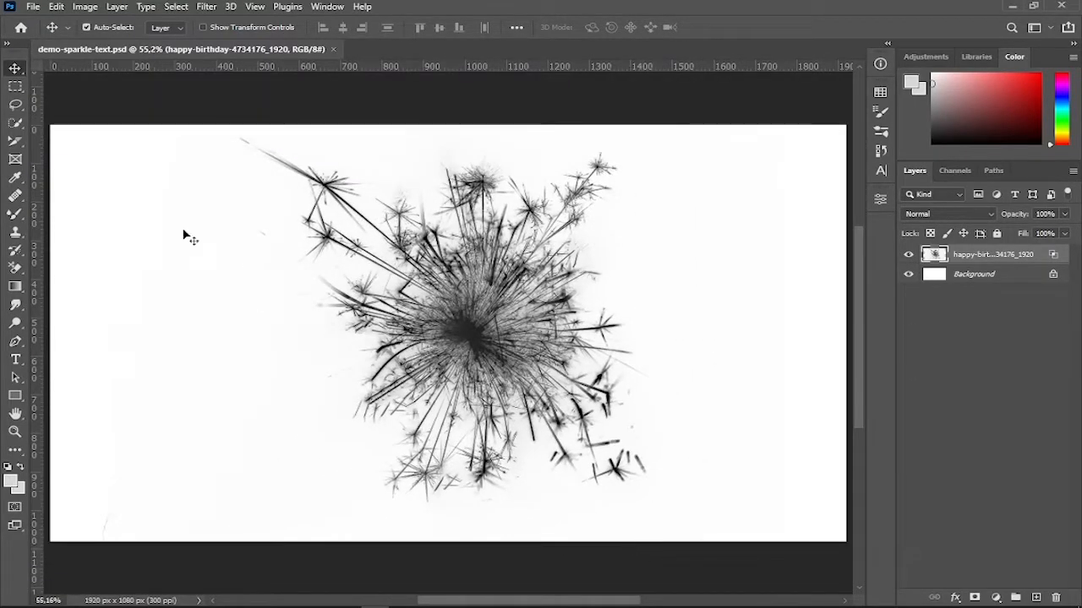
- Check the document's pixel width and height in Image Size and leave the values as they are
left_click(85, 6)
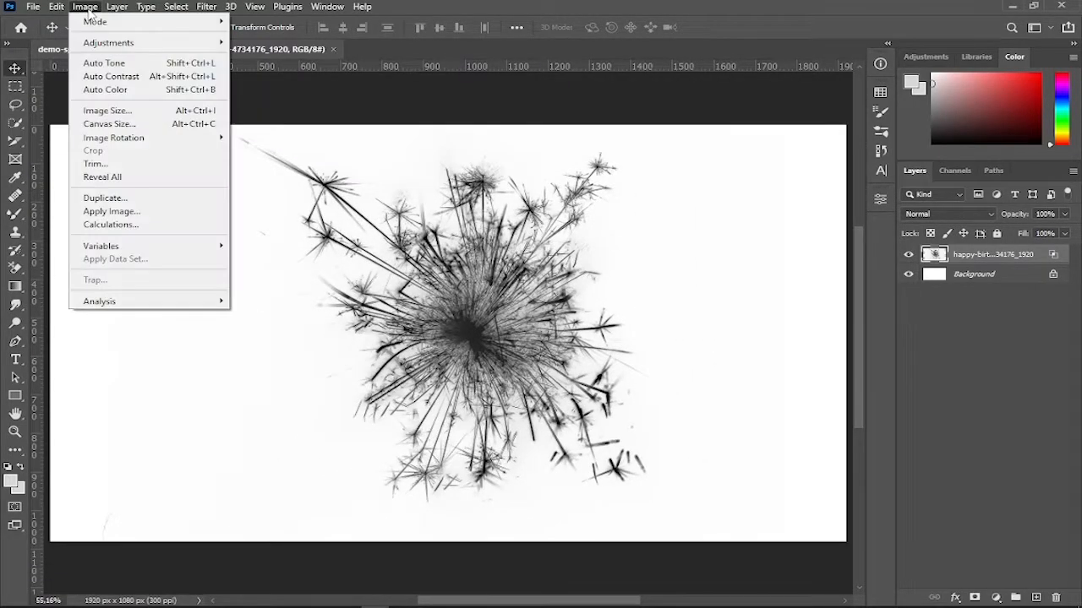
left_click(122, 111)
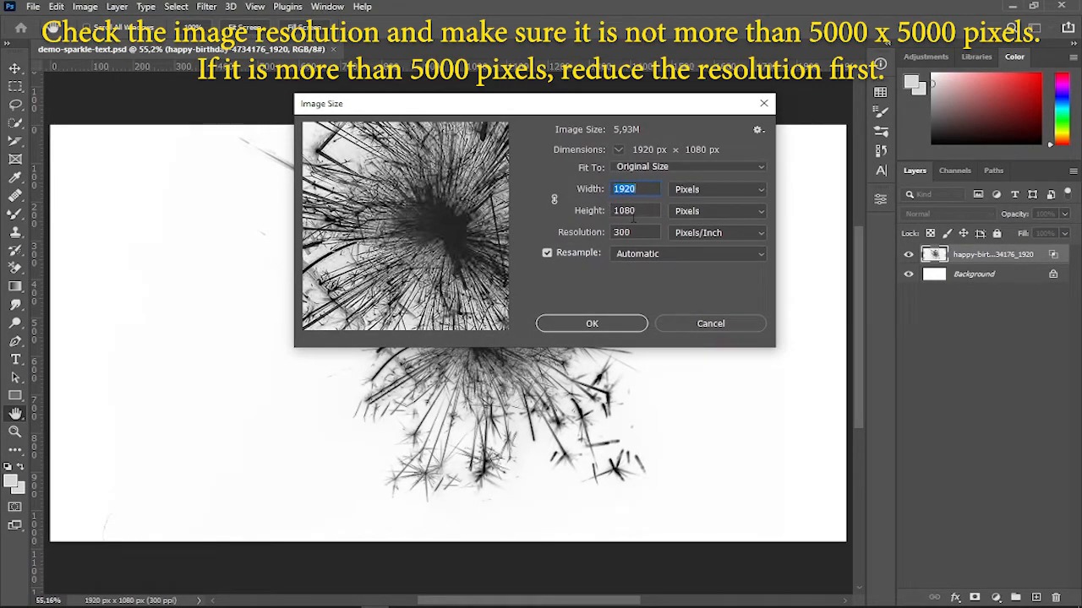
left_click(711, 328)
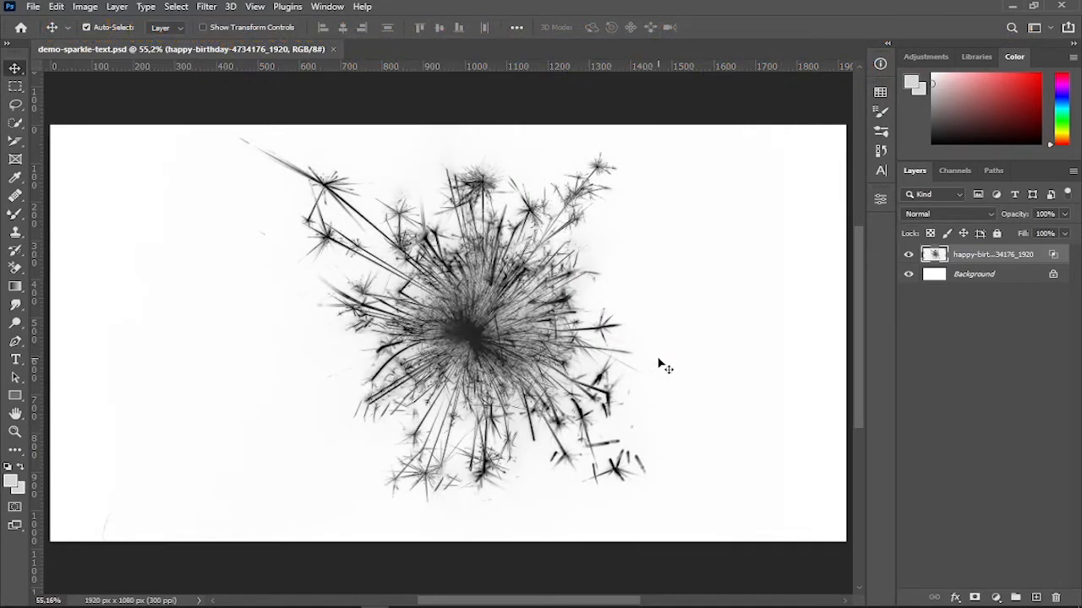
- Define a brush preset from the black-and-white sparkler burst and name it sparkle-1
left_click(56, 6)
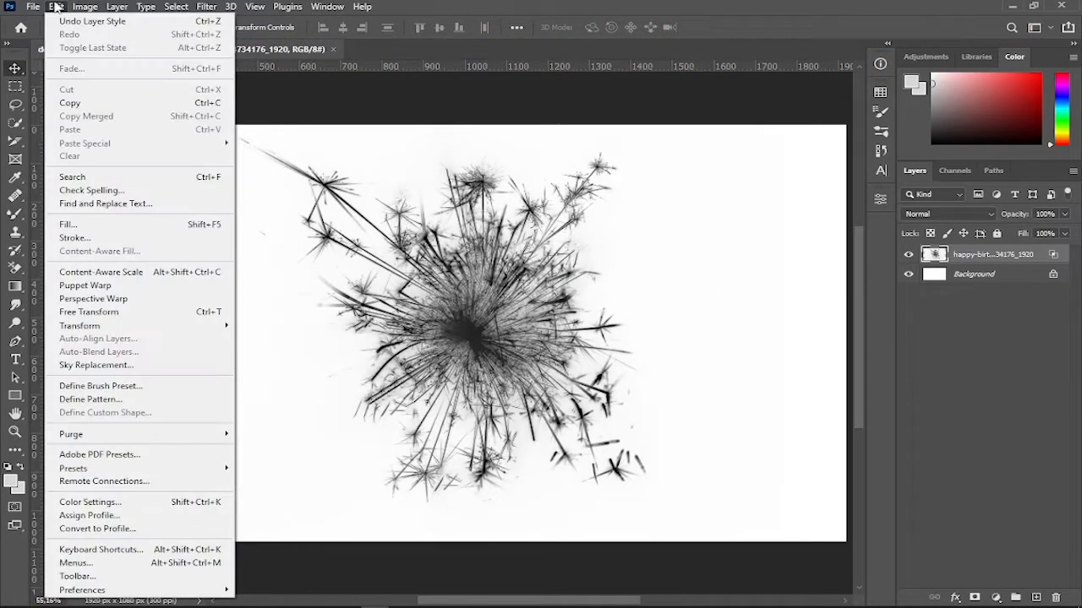
left_click(137, 386)
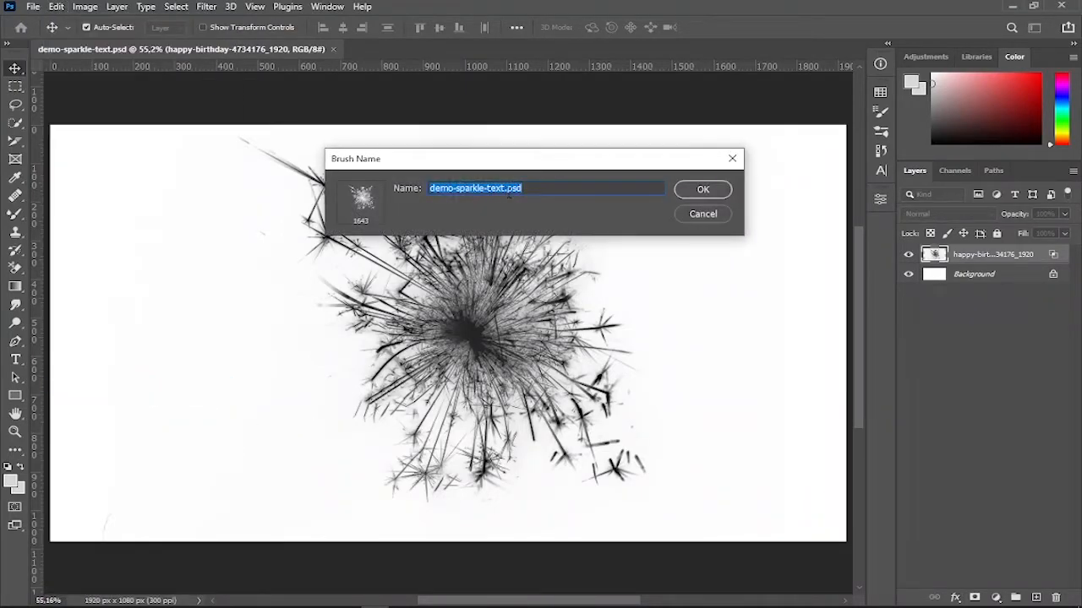
type("sparkle-1")
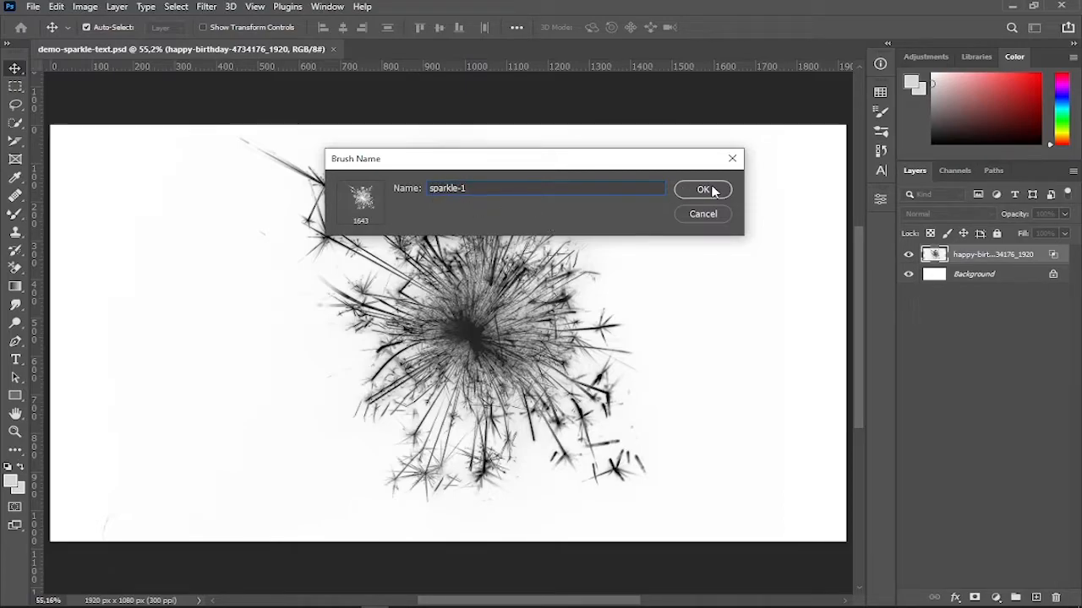
left_click(703, 189)
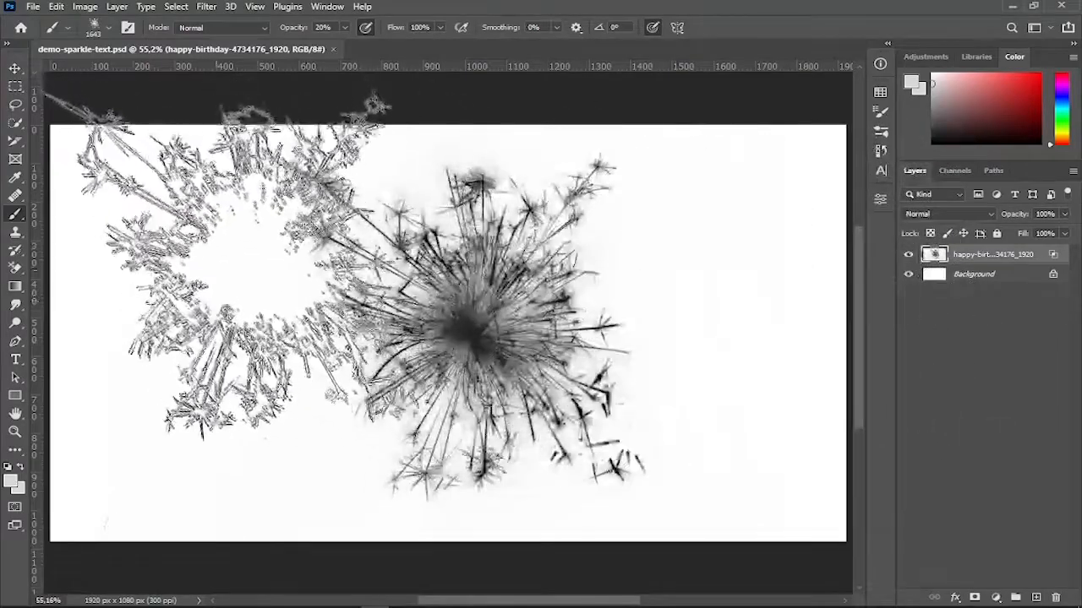
left_click(443, 321)
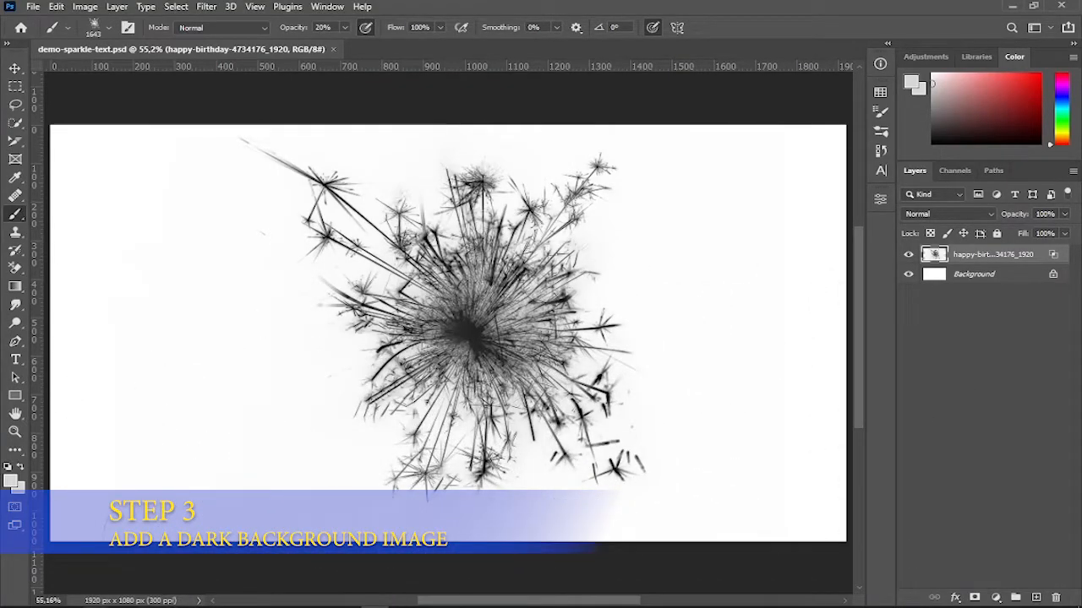
- Bring the night-backround image from the project folder in File Explorer onto the Photoshop canvas
mouse_move(97, 606)
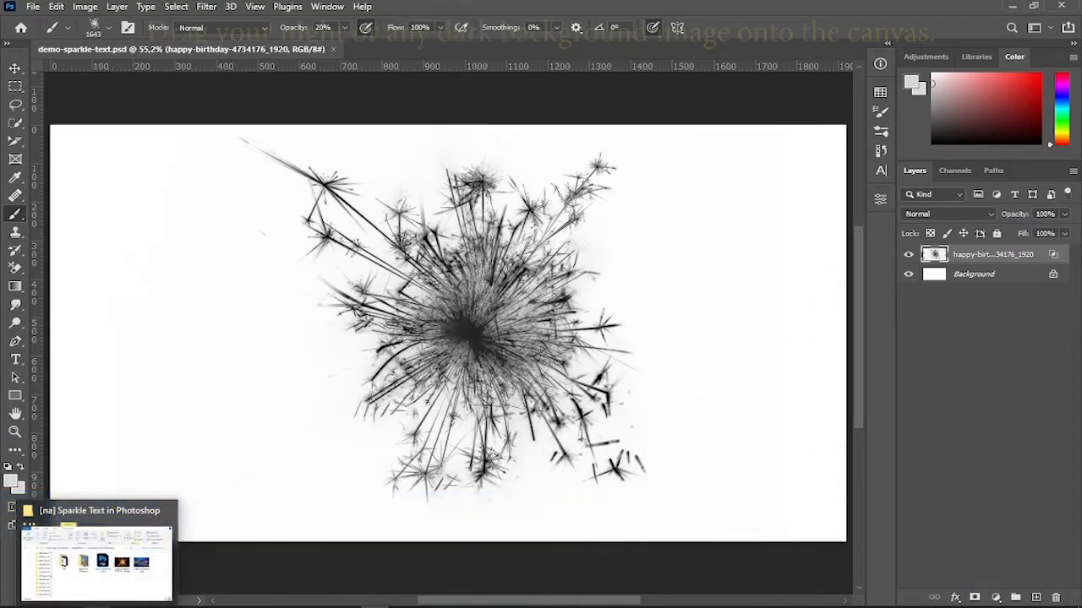
left_click(147, 577)
left_click_drag(747, 235, 517, 456)
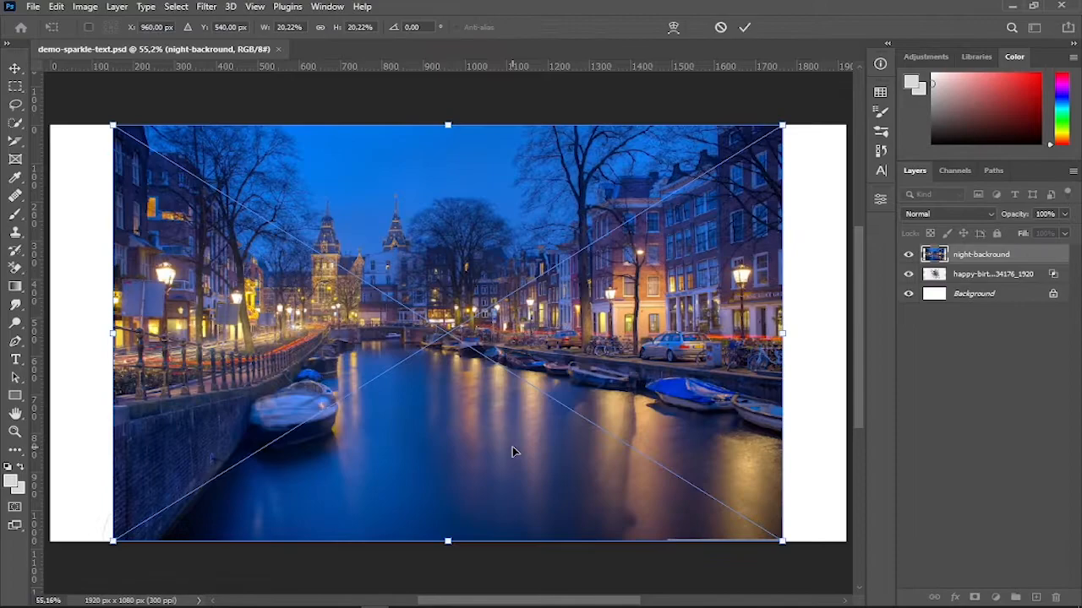
- Enlarge the placed night photo, commit the transform, and shift it so that it covers the whole canvas
left_click_drag(783, 125, 819, 116)
scroll(586, 348, "down", 3)
mouse_move(563, 218)
left_mouse_down()
mouse_move(562, 184)
mouse_move(556, 215)
left_mouse_up()
left_click(747, 28)
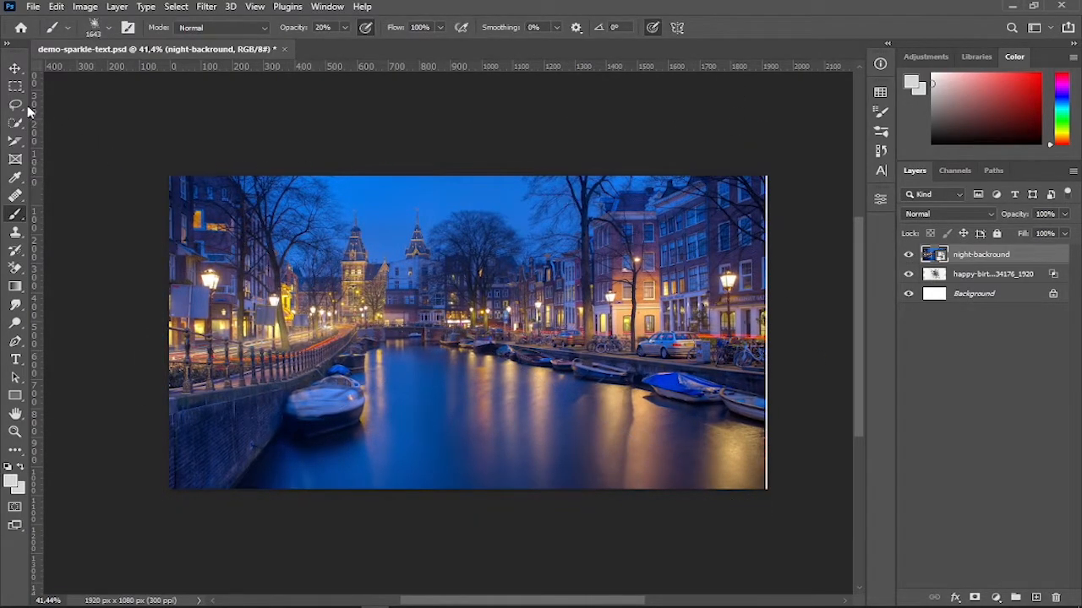
left_click(15, 68)
mouse_move(397, 351)
left_mouse_down()
mouse_move(416, 319)
mouse_move(404, 352)
left_mouse_up()
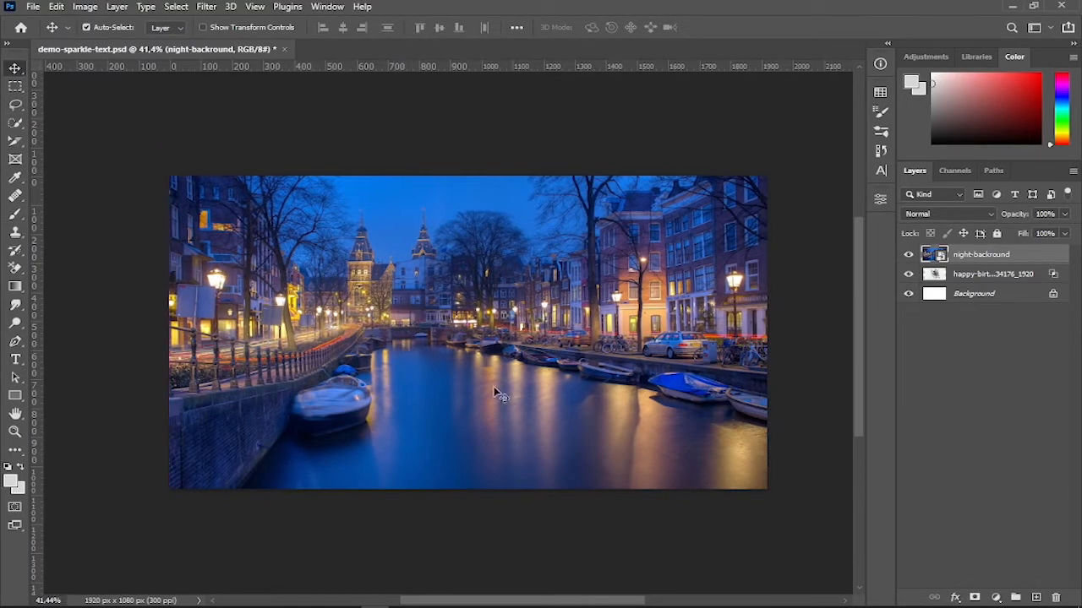
- Delete the happy-birthday sparkler layer beneath the night photo
left_click(997, 278)
right_click(997, 281)
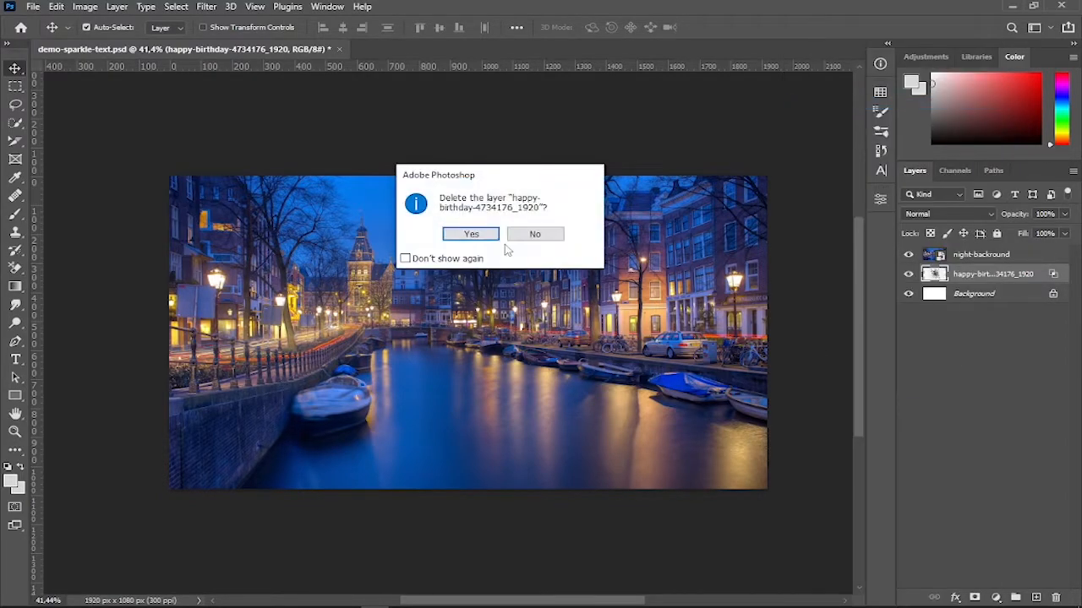
left_click(489, 236)
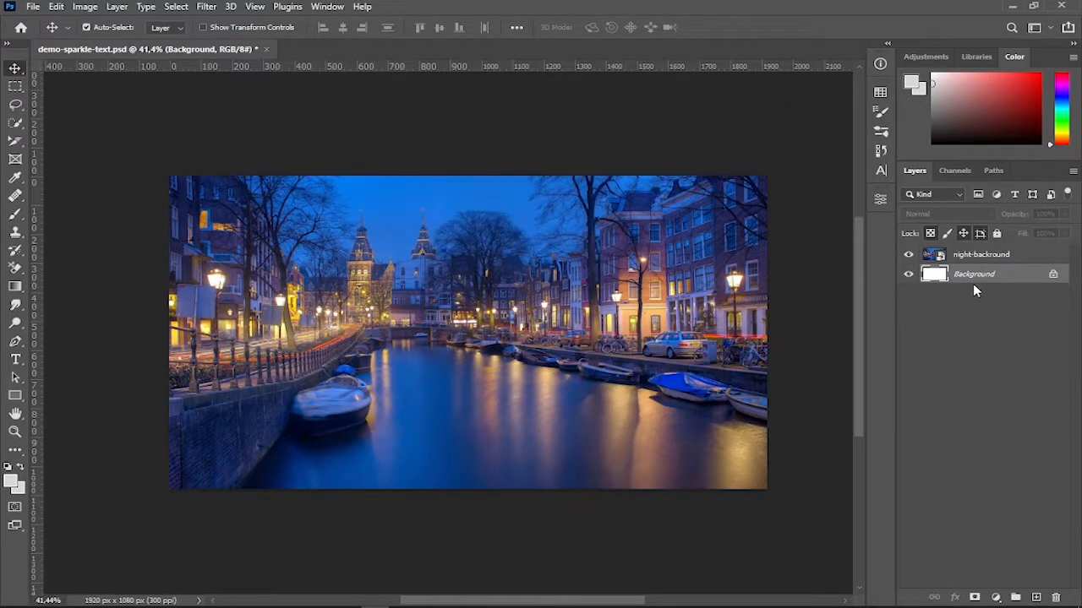
- Unlock the white Background layer and delete it
left_click(1054, 276)
right_click(1017, 277)
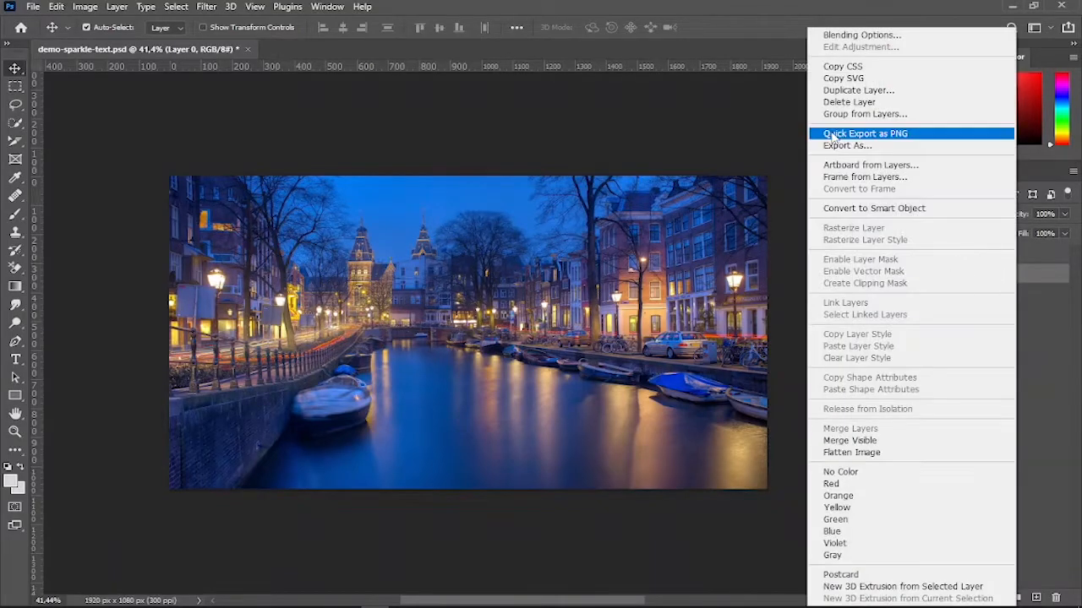
left_click(845, 101)
left_click(495, 236)
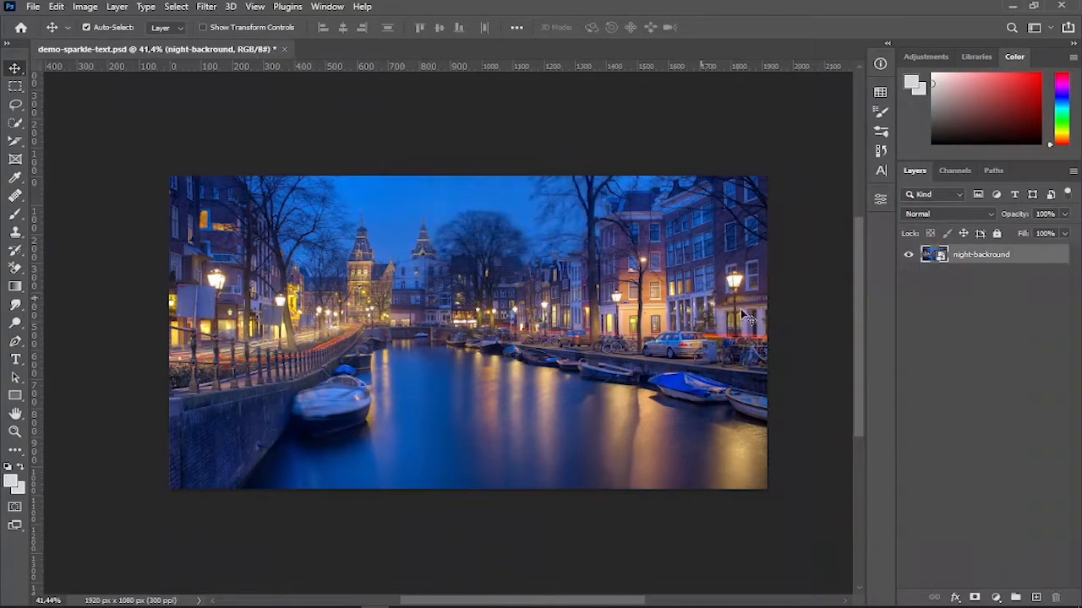
left_click(990, 372)
scroll(782, 439, "up", 2)
left_click_drag(604, 601, 588, 600)
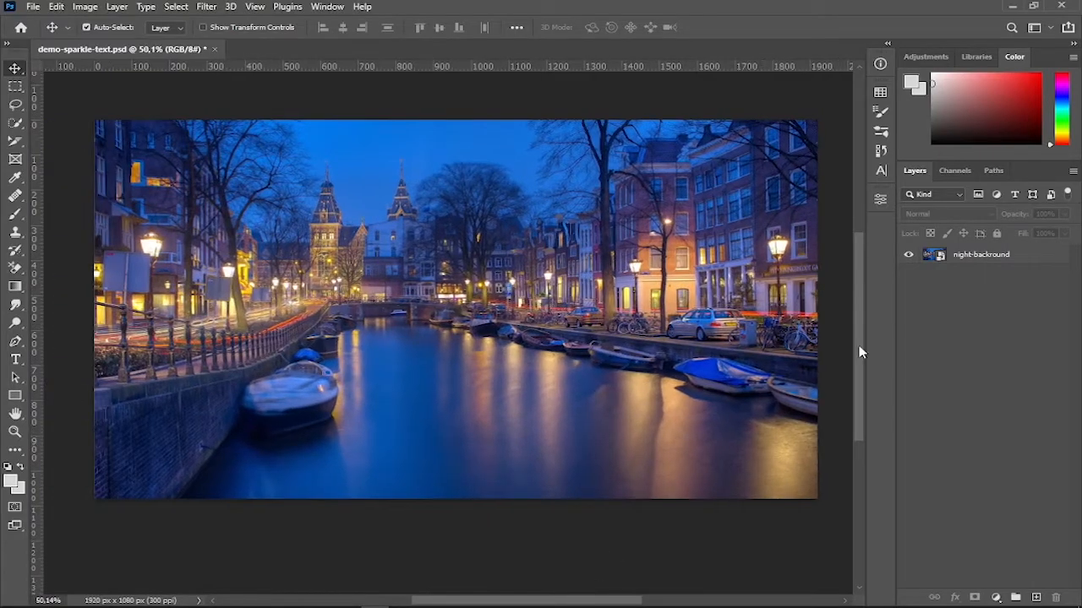
left_click_drag(858, 349, 860, 339)
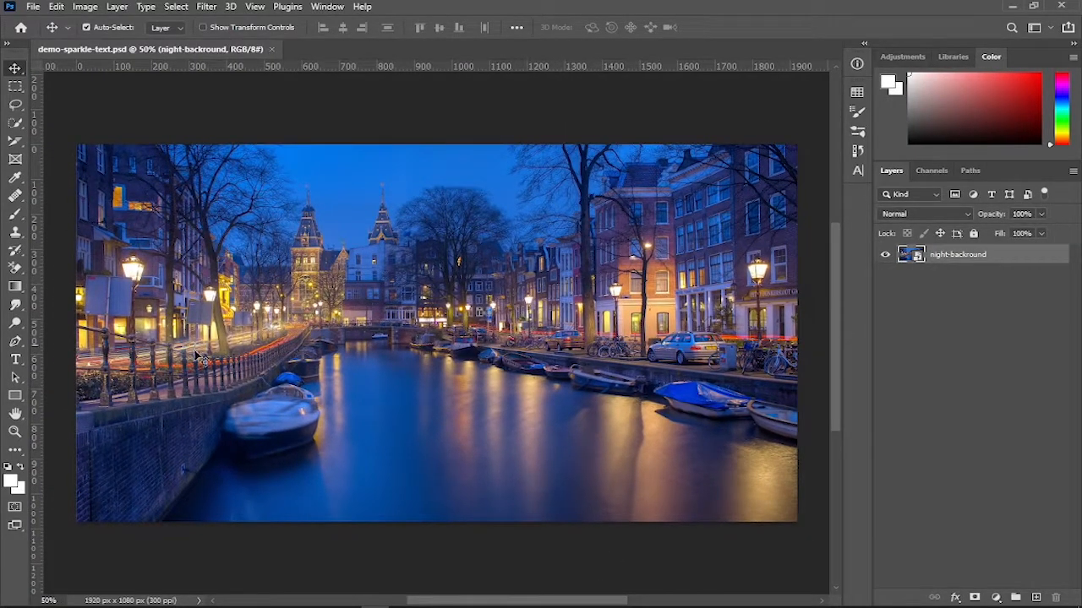
- Add the horizontal text "Spark" over the night photo in white Arizonia Regular at 200 pt
left_click(12, 361)
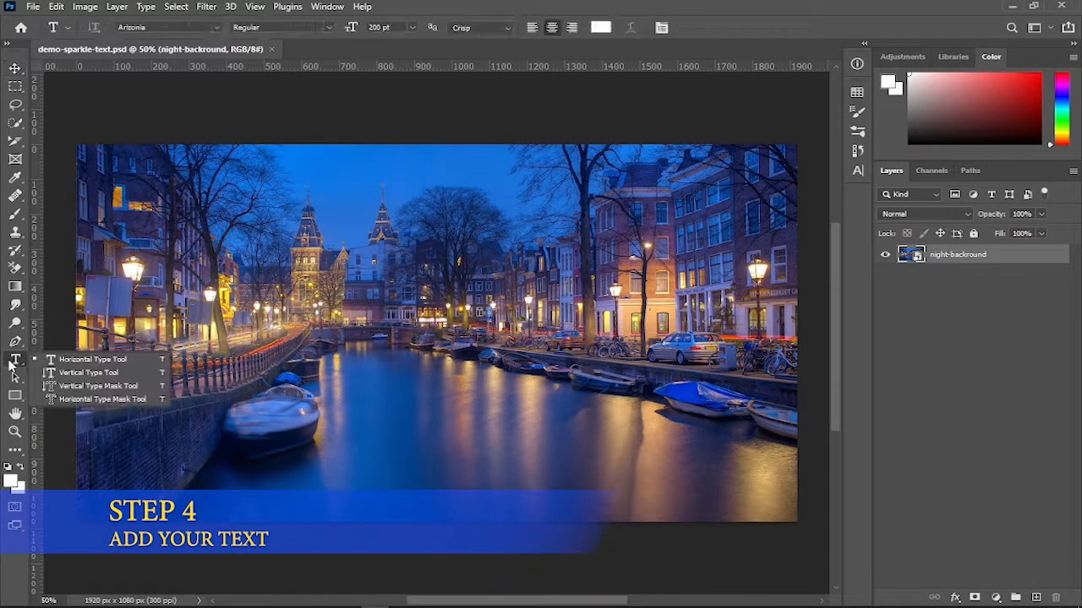
left_click(219, 28)
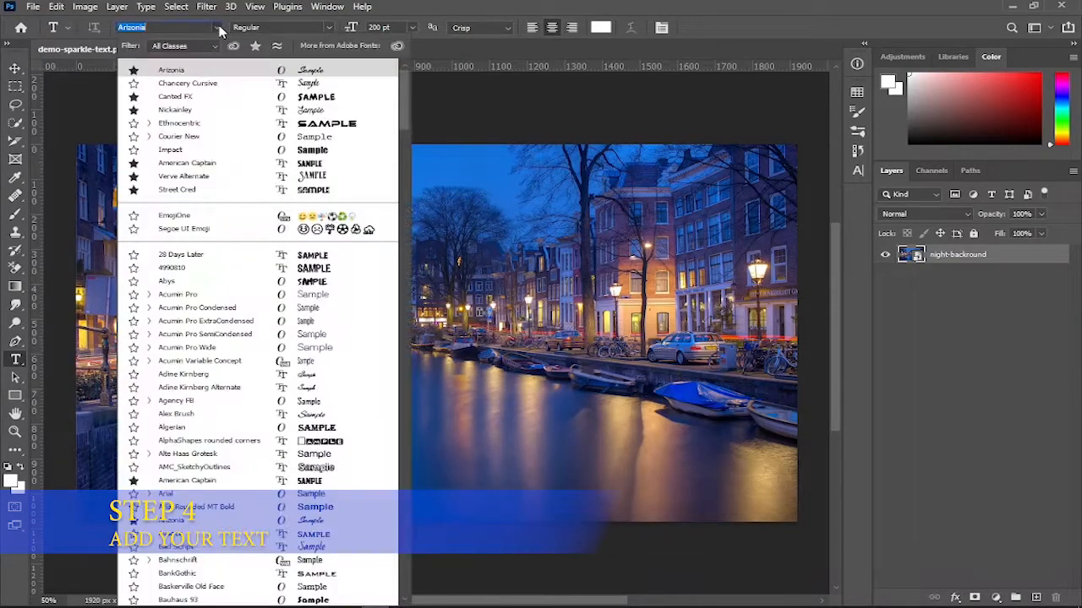
left_click(216, 74)
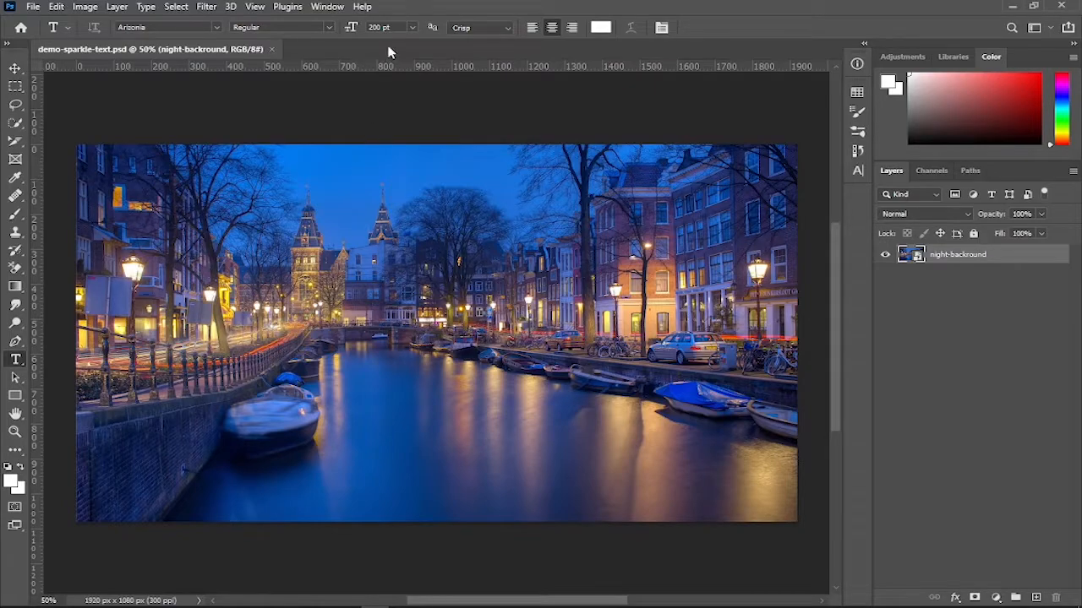
left_click(375, 27)
left_click(366, 345)
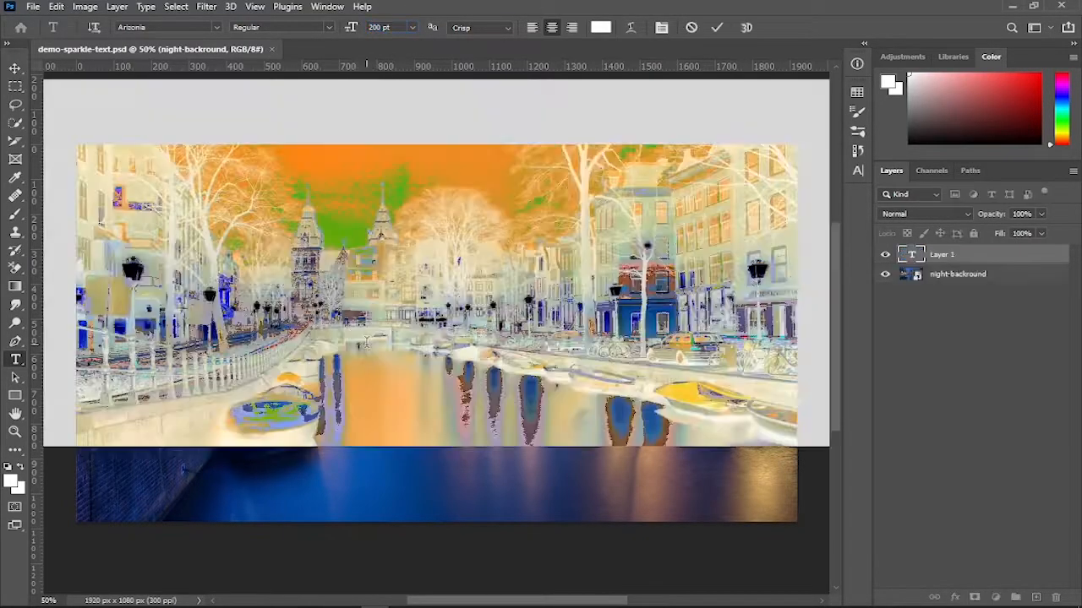
type("Spark")
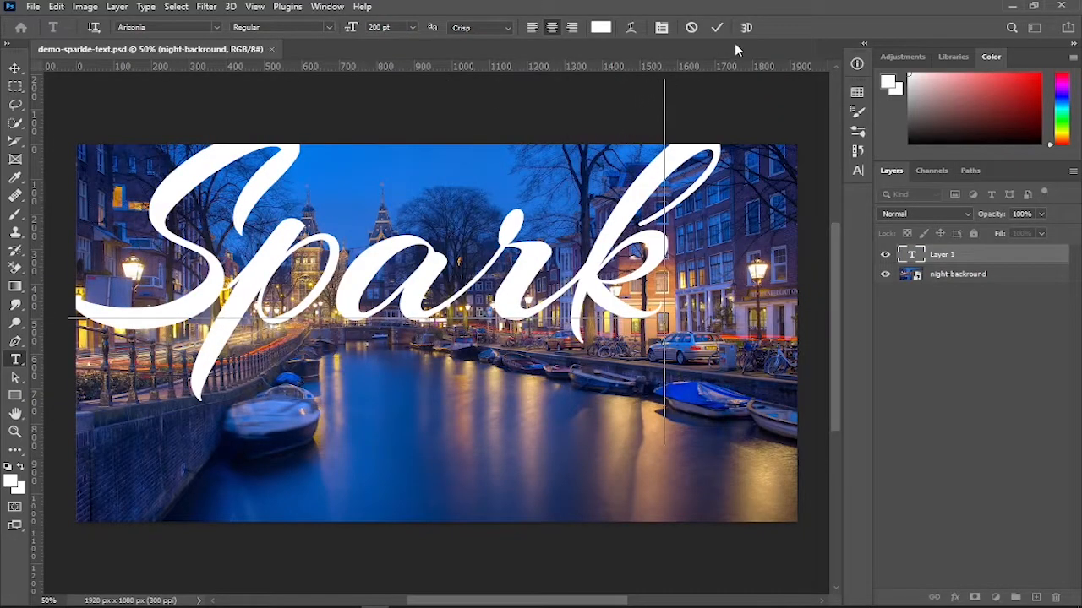
left_click(717, 28)
- Center the Spark text horizontally and vertically on the full canvas, and deselect
key("ctrl+a")
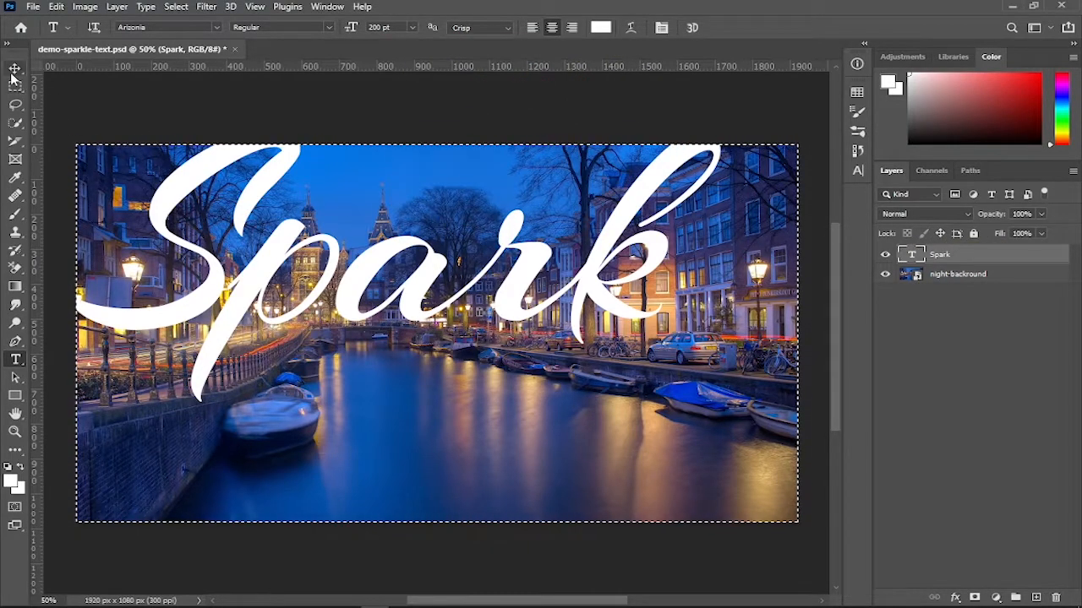
left_click(14, 69)
left_click(342, 27)
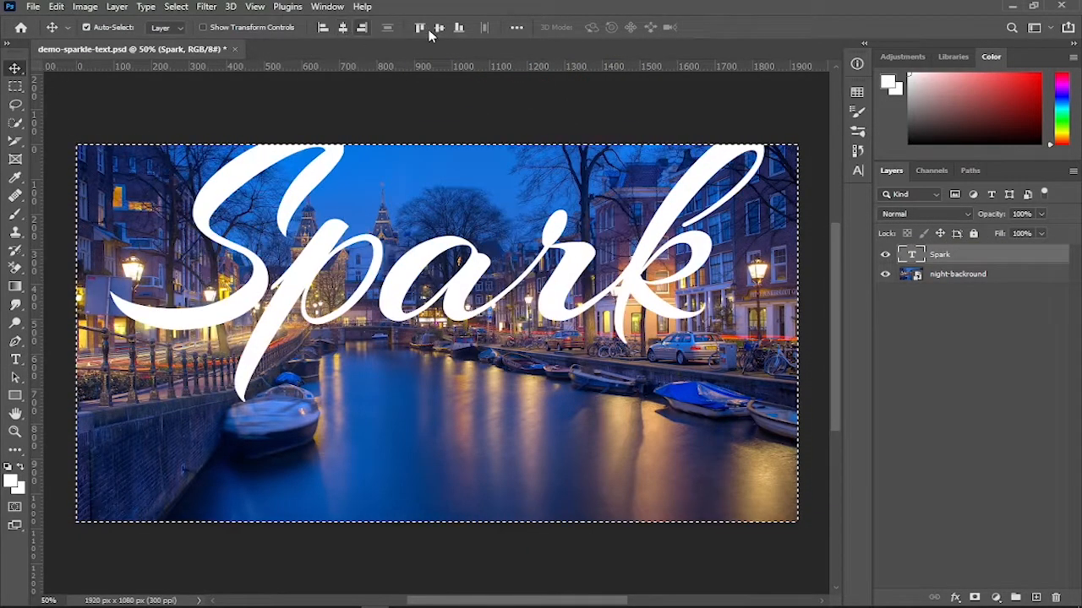
left_click(440, 28)
key("ctrl+d")
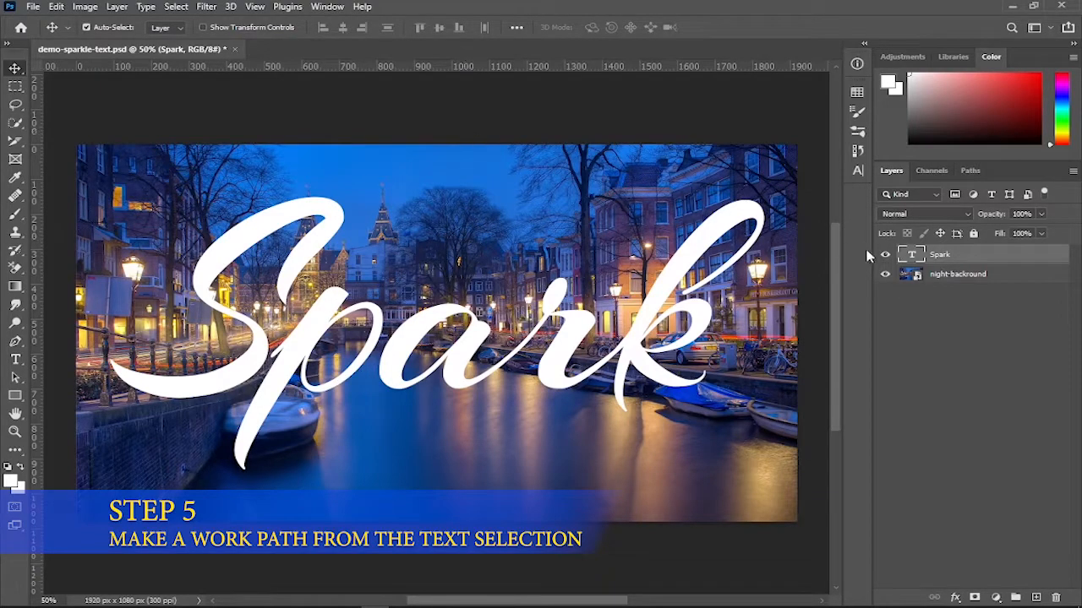
- Load the Spark text layer's outline as a selection and convert it into a work path
left_click(913, 260, "ctrl")
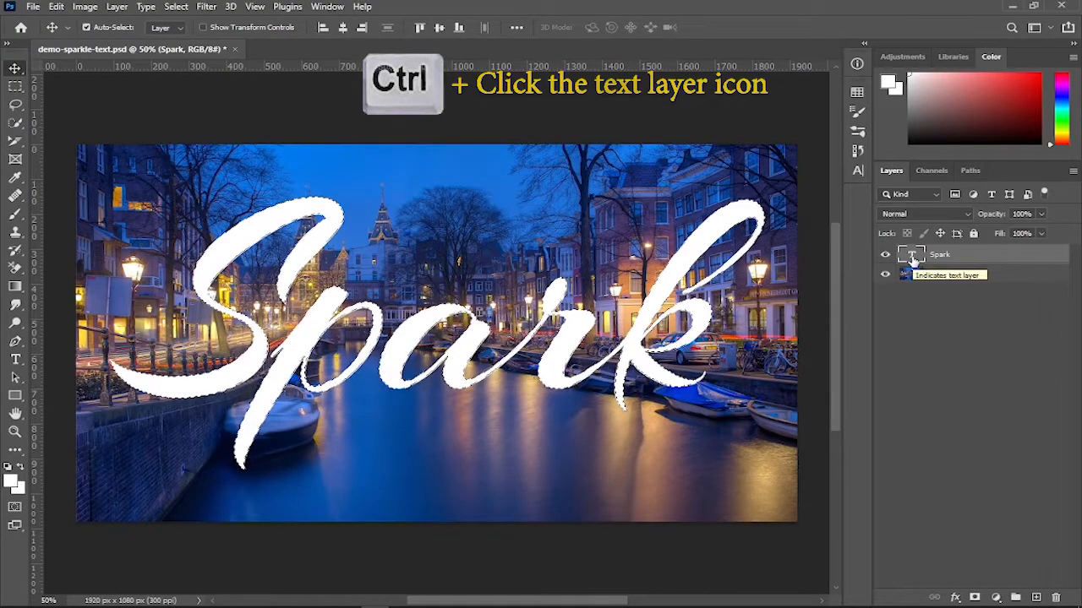
left_click(970, 170)
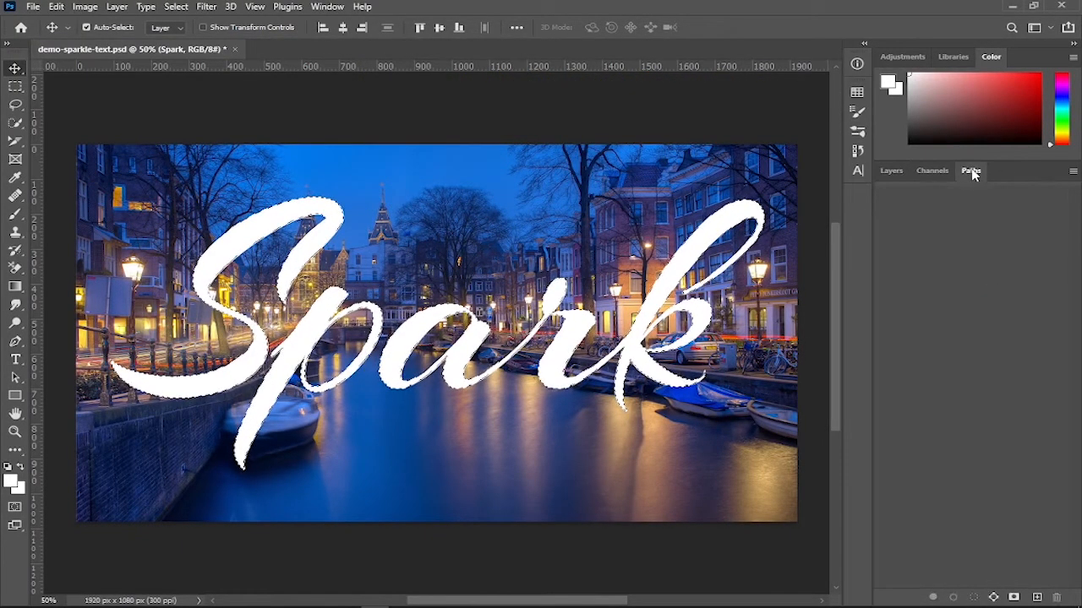
left_click(993, 598)
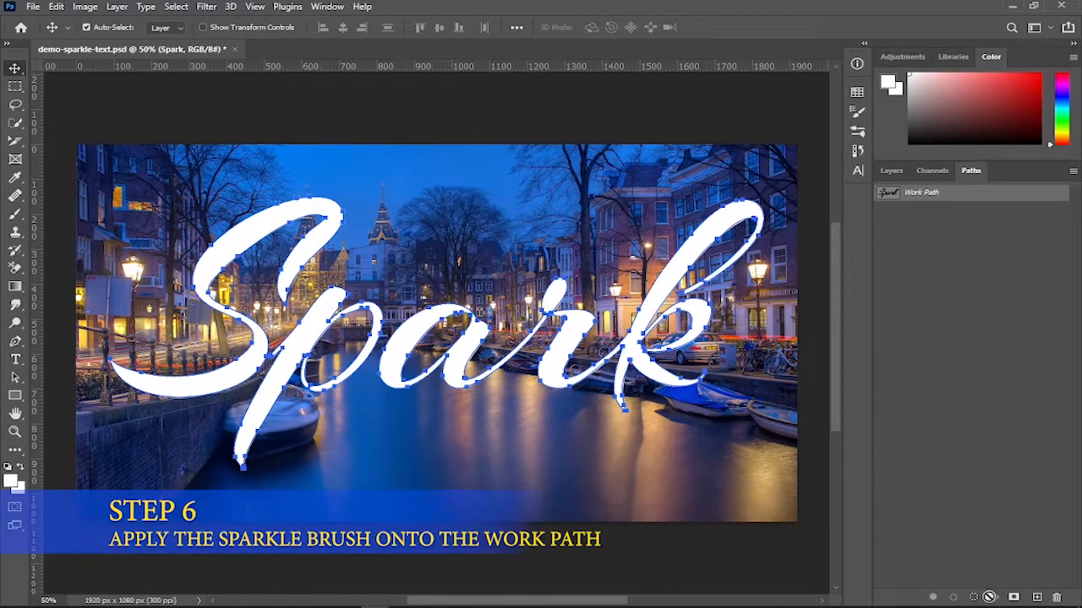
- Hide the Spark text layer and add a new empty layer above it
left_click(891, 173)
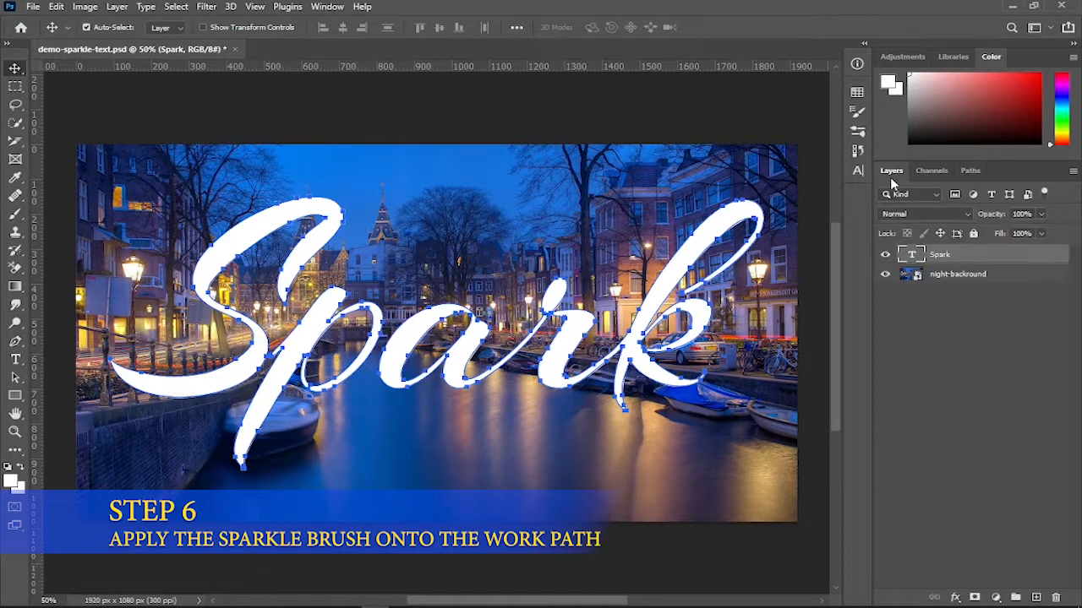
left_click(884, 254)
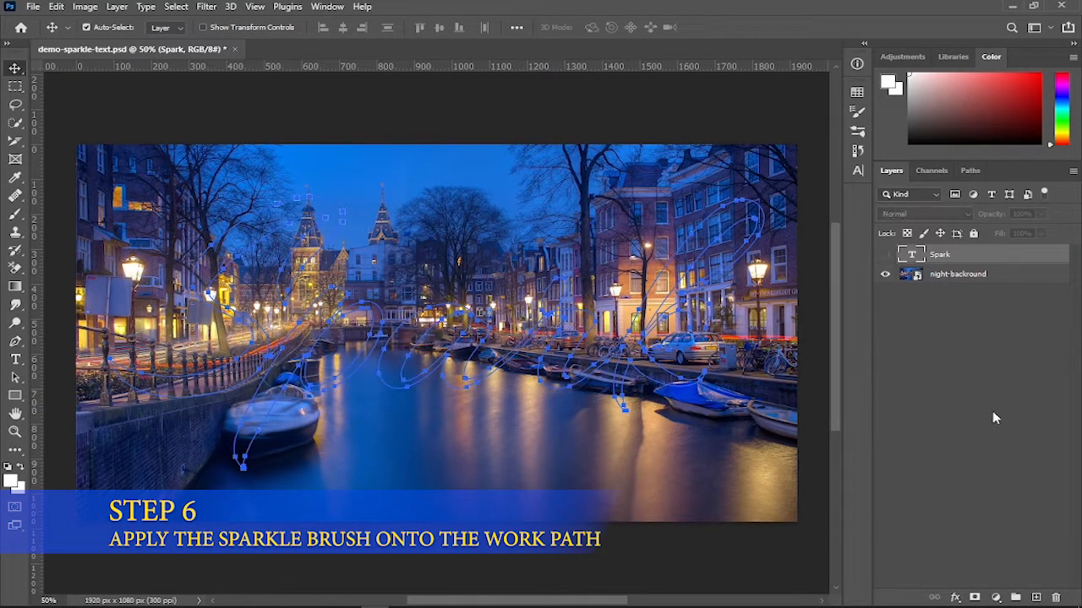
left_click(1034, 598)
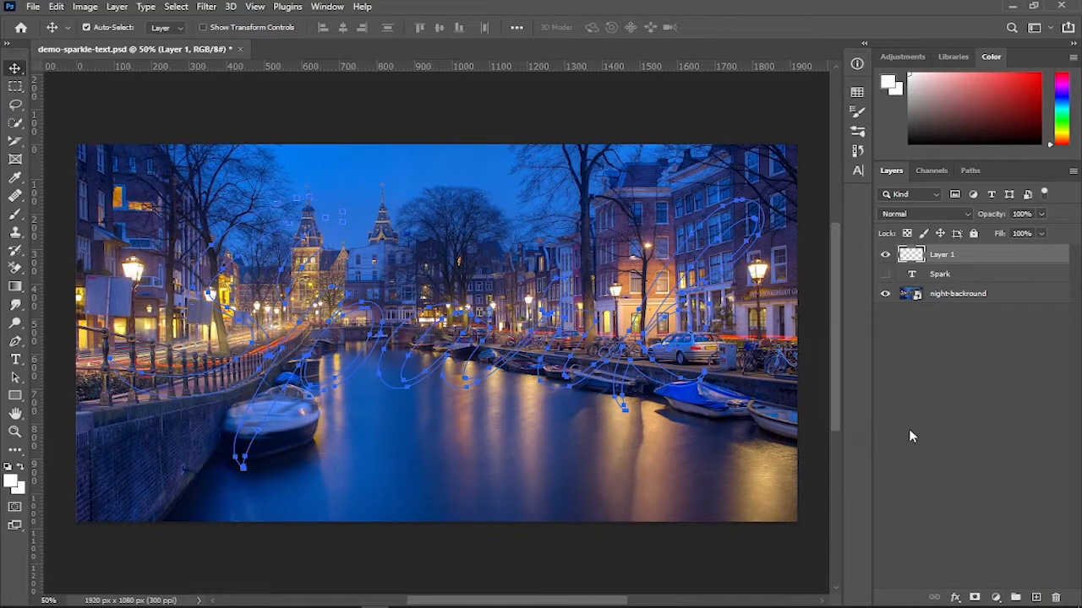
- Choose the sparkle-1 preset for the Brush tool by searching the brush presets for "spark"
left_click(15, 213)
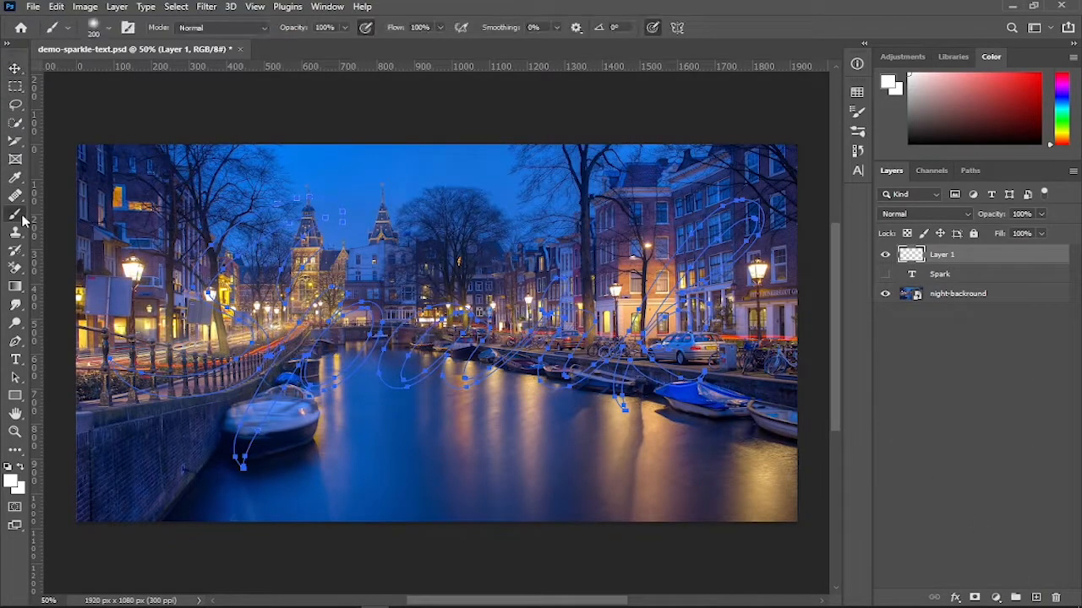
left_click(110, 31)
left_click(71, 130)
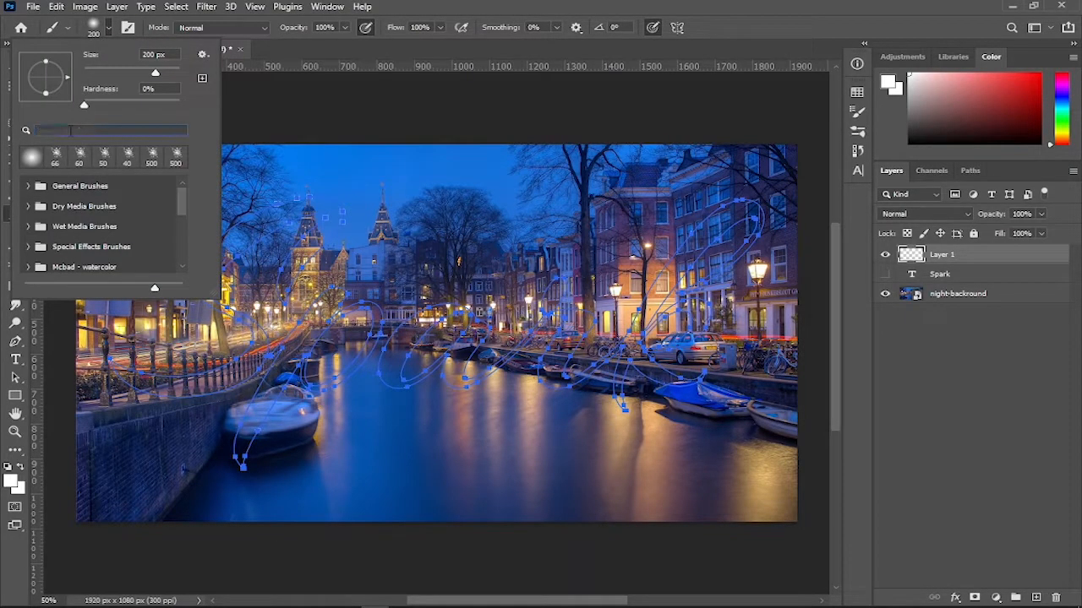
type("spark")
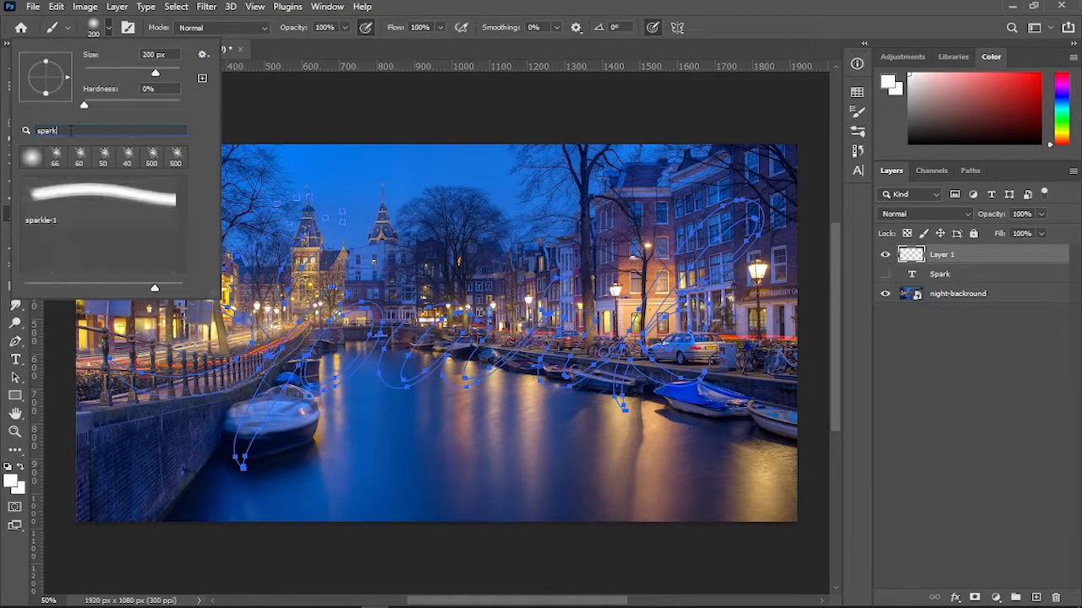
left_click(76, 215)
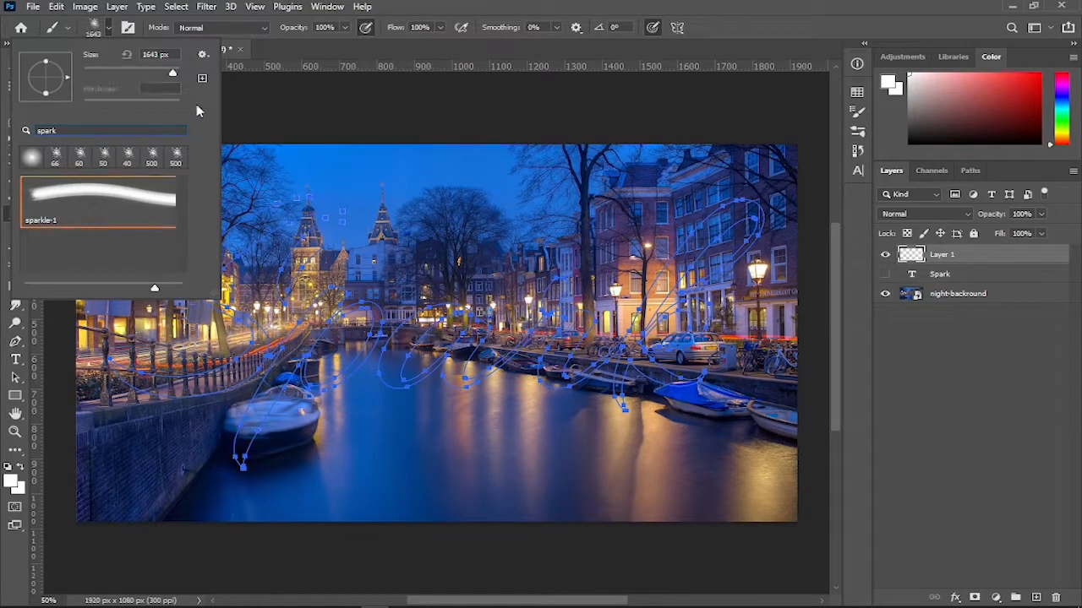
- Set the sparkle brush's Shape Dynamics to 100% size jitter and 100% angle jitter
left_click(129, 33)
left_click(129, 31)
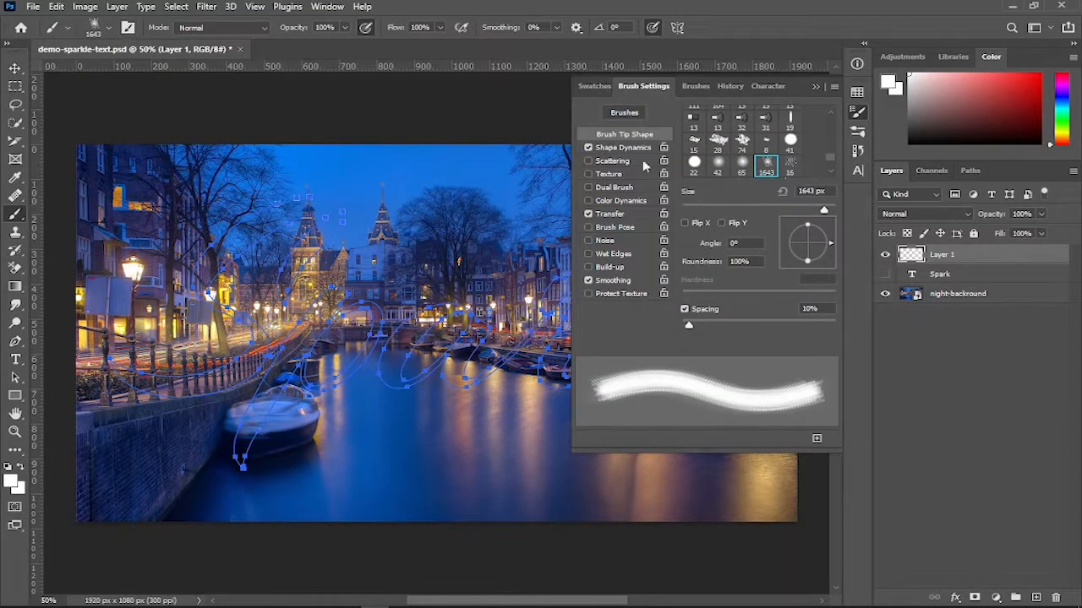
left_click(627, 146)
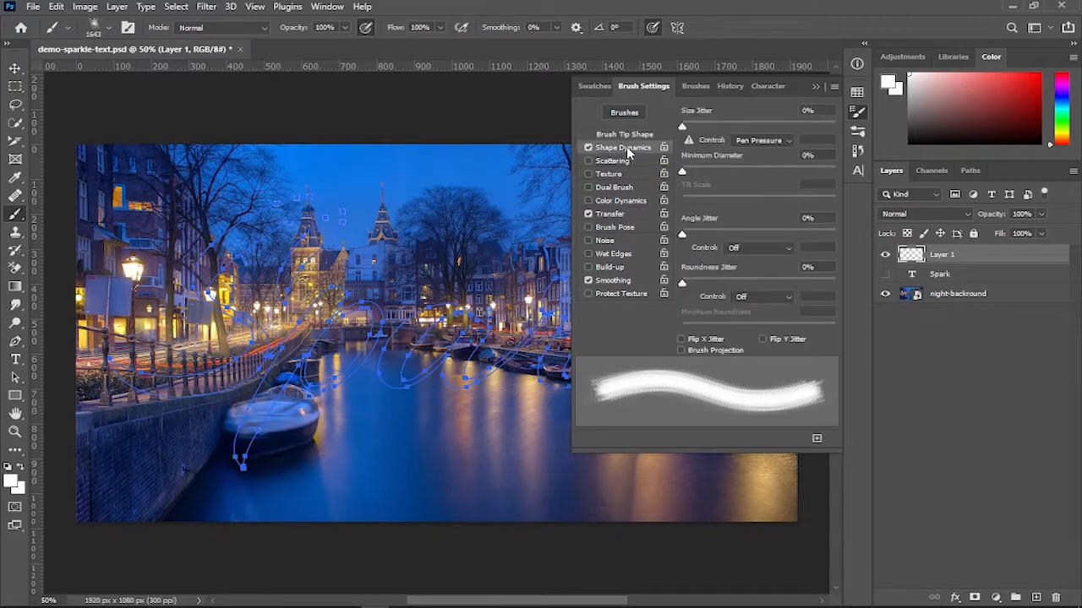
left_click_drag(685, 129, 844, 130)
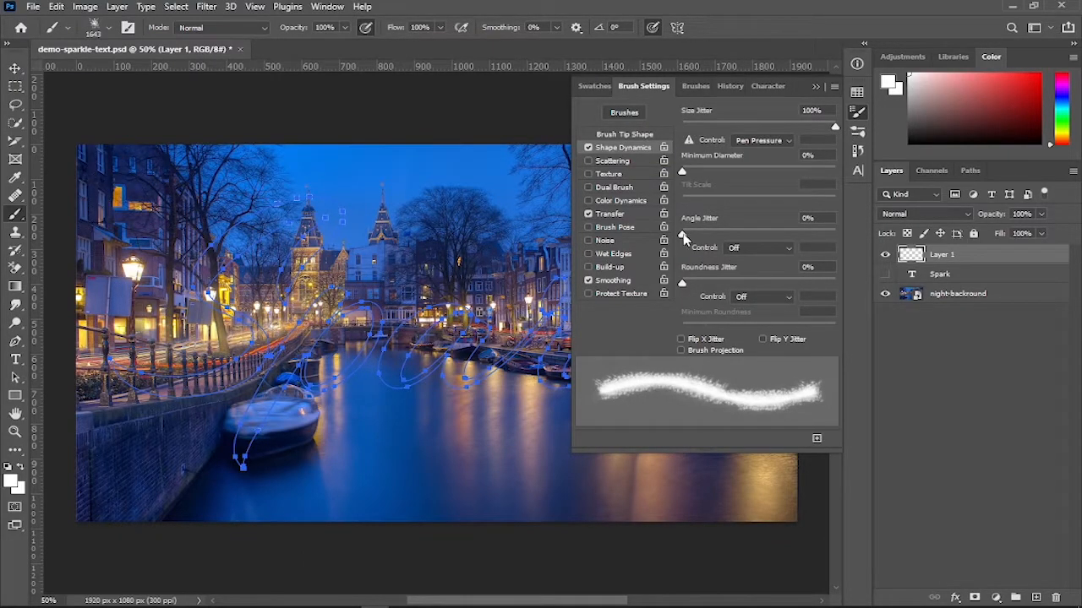
left_click_drag(683, 236, 837, 237)
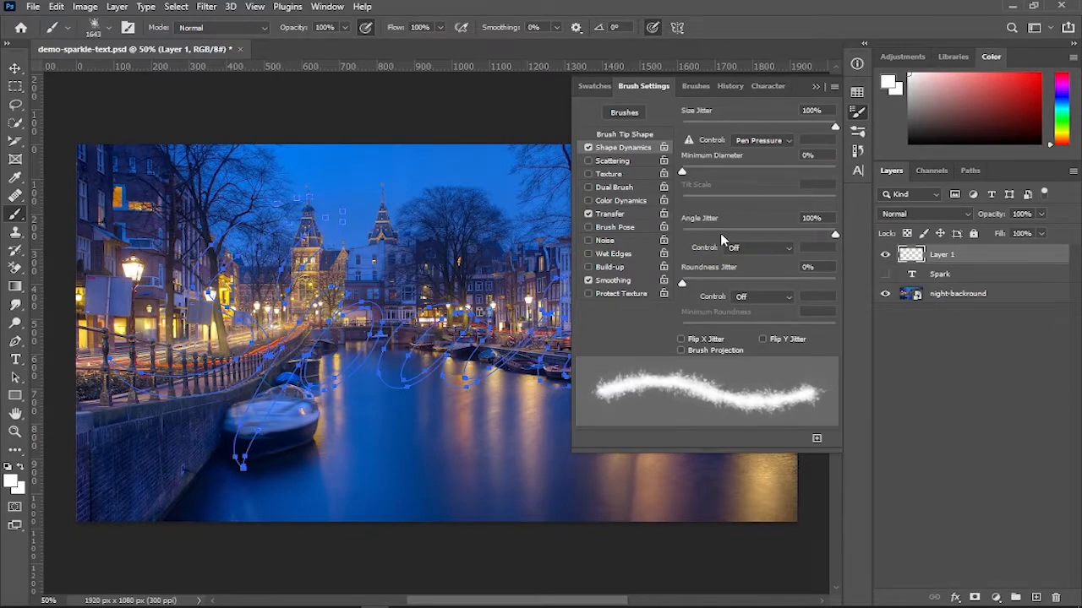
- Set the sparkle brush tip's spacing to 33% and its size to 66 px
left_click(633, 136)
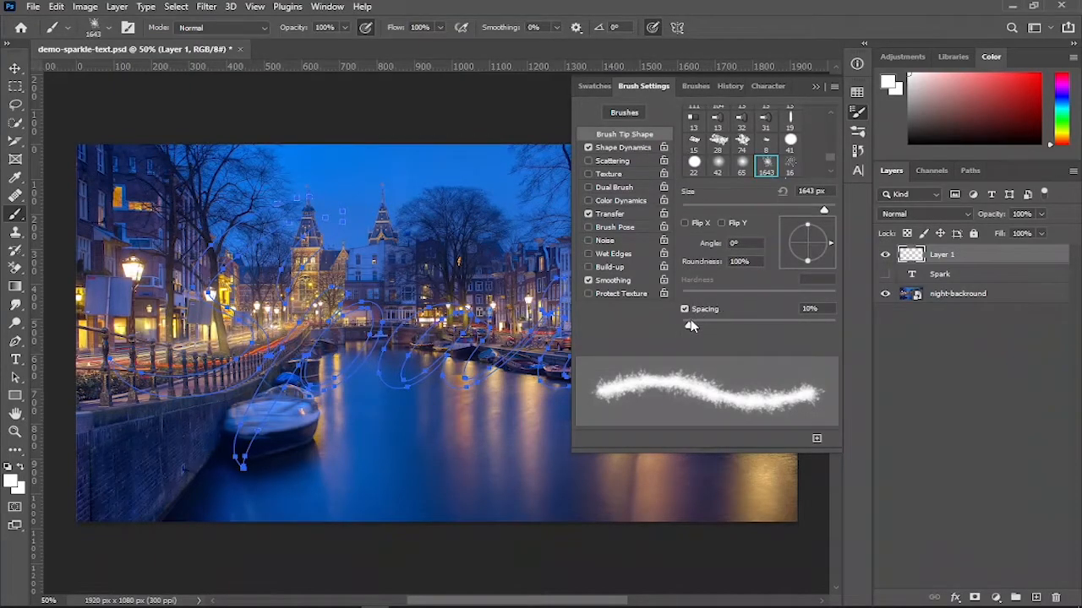
left_click_drag(690, 330, 708, 331)
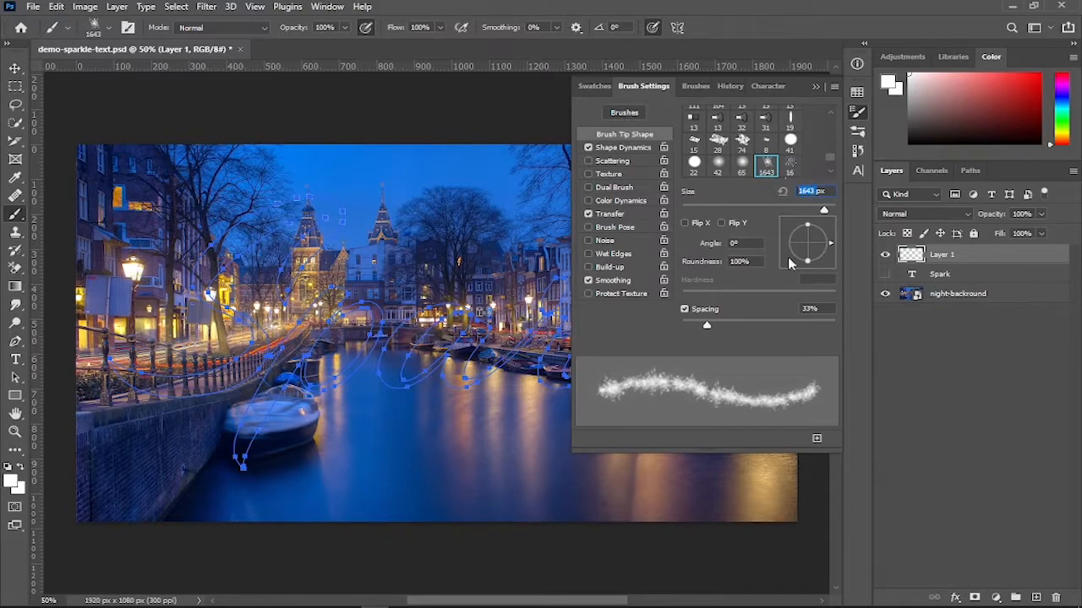
type("66")
- Set the sparkle brush's Transfer opacity jitter to 20% and close the brush settings
left_click(622, 214)
left_click_drag(684, 126, 712, 128)
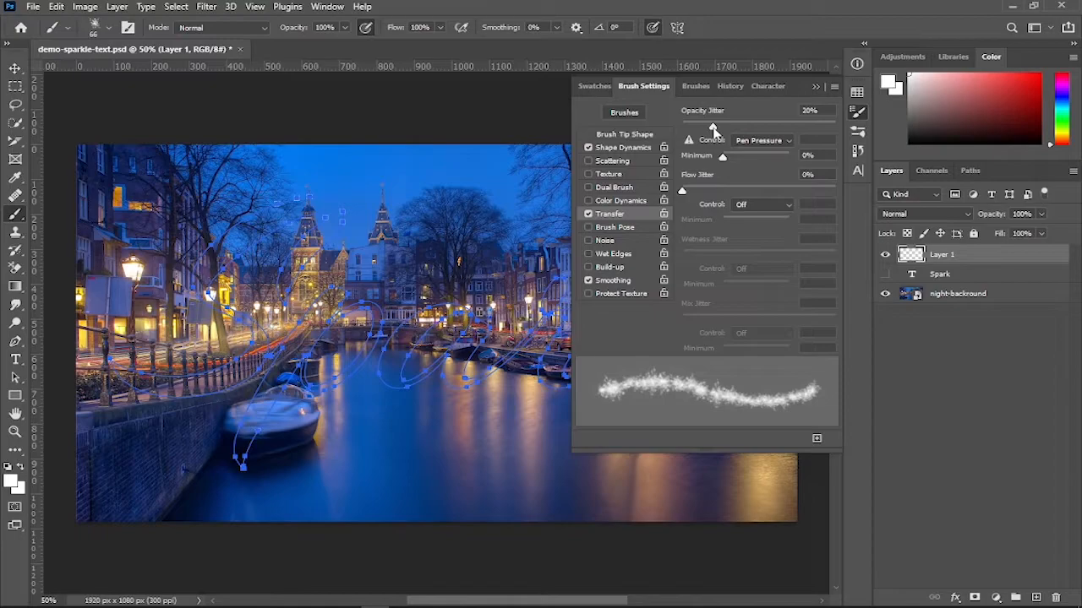
left_click(820, 89)
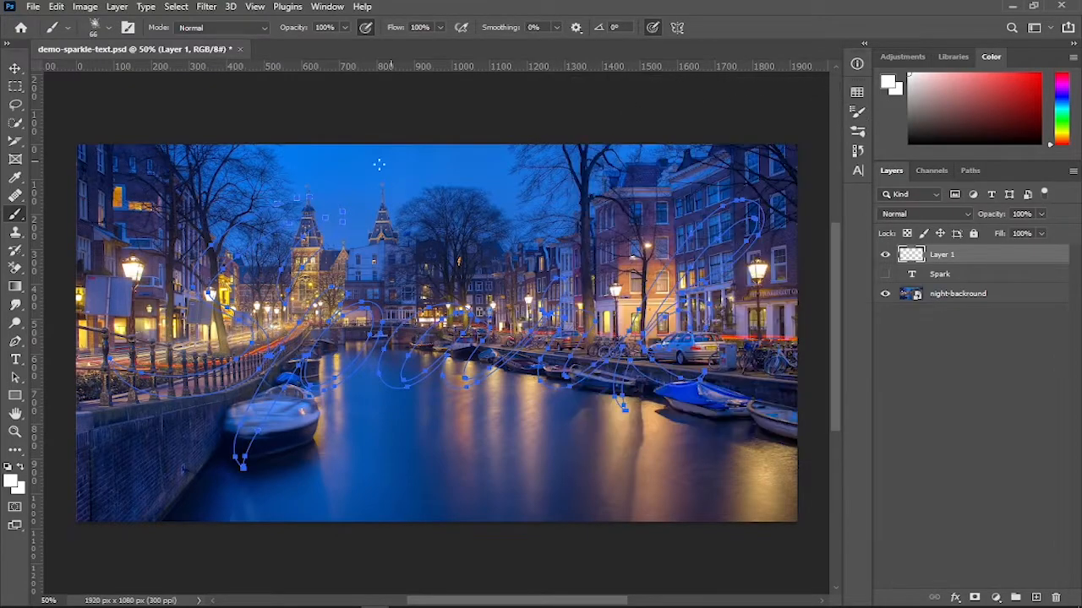
- Stroke the Spark work path on Layer 1 with the Brush, leaving Simulate Pressure off
left_click(20, 341)
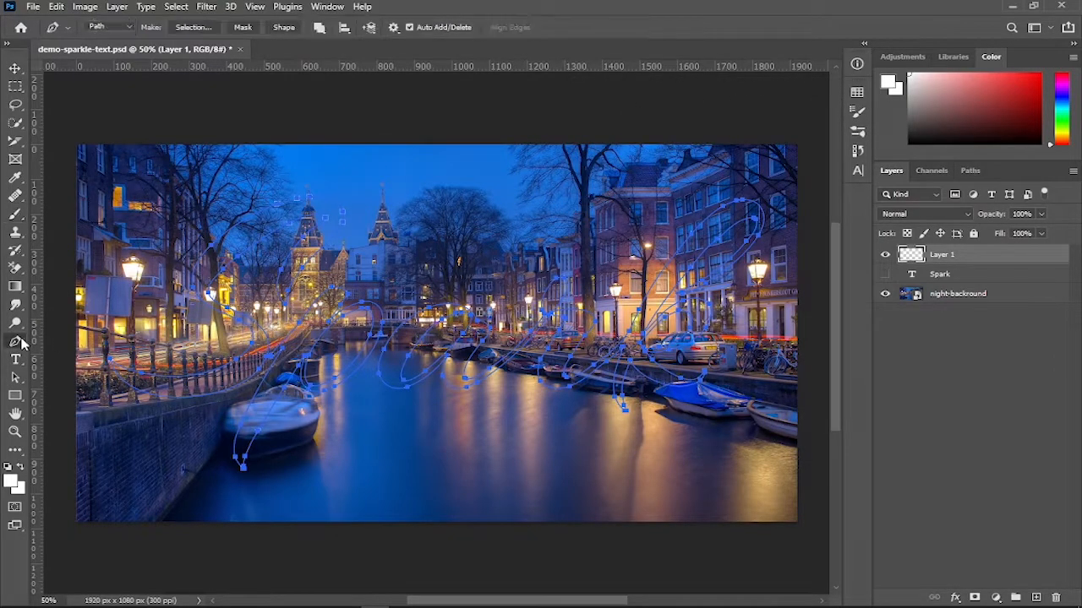
right_click(429, 280)
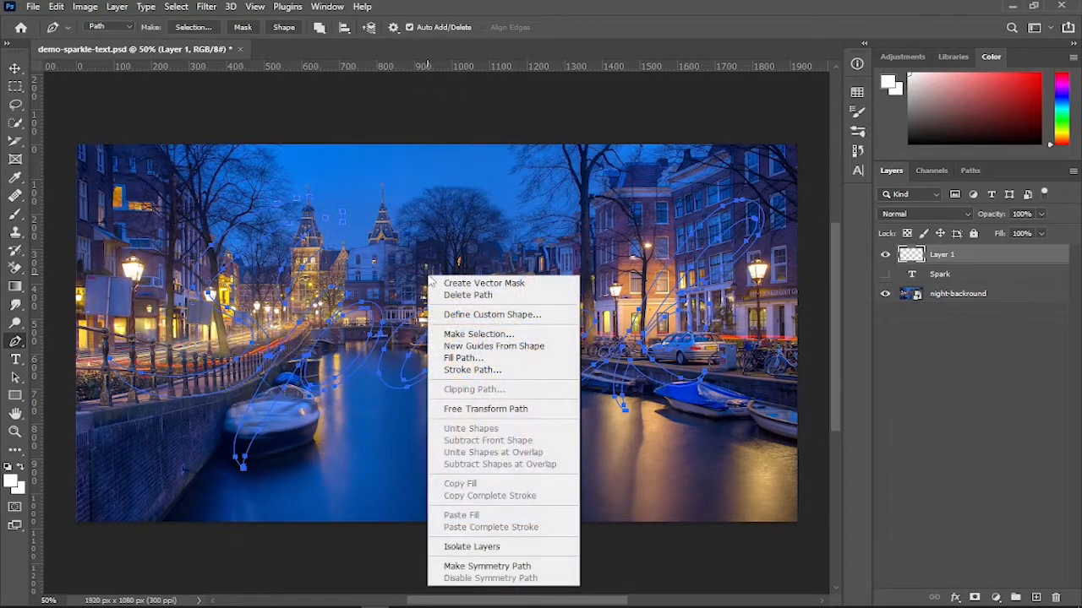
left_click(490, 372)
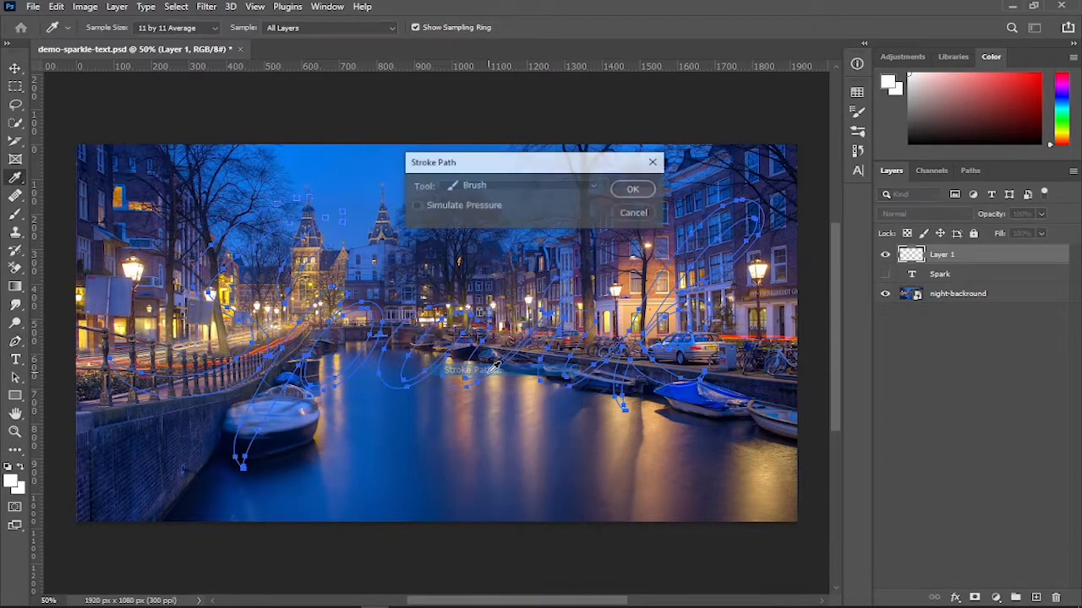
left_click(571, 187)
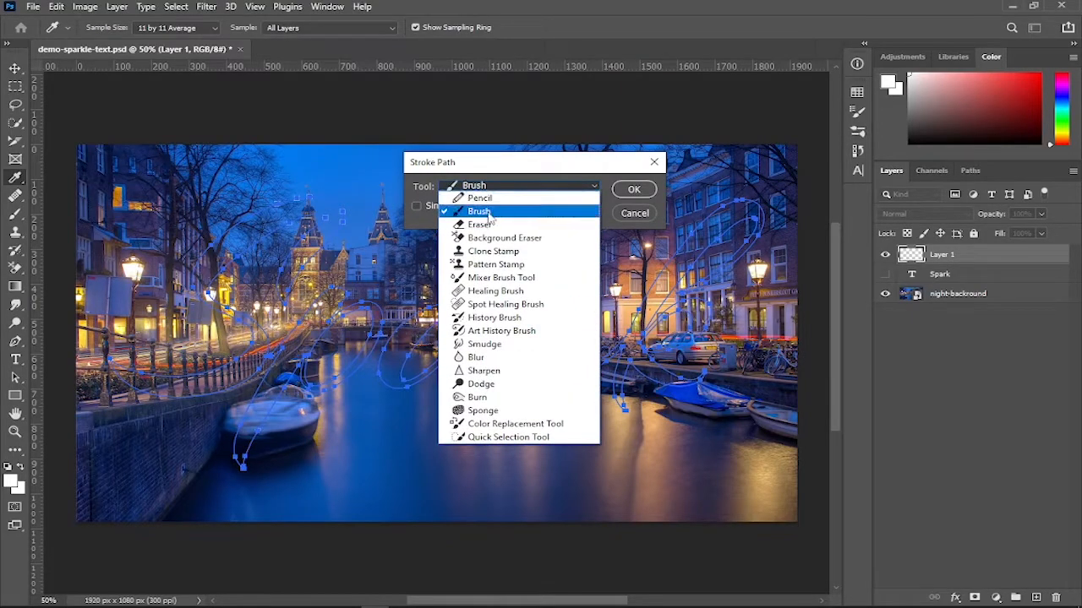
left_click(502, 213)
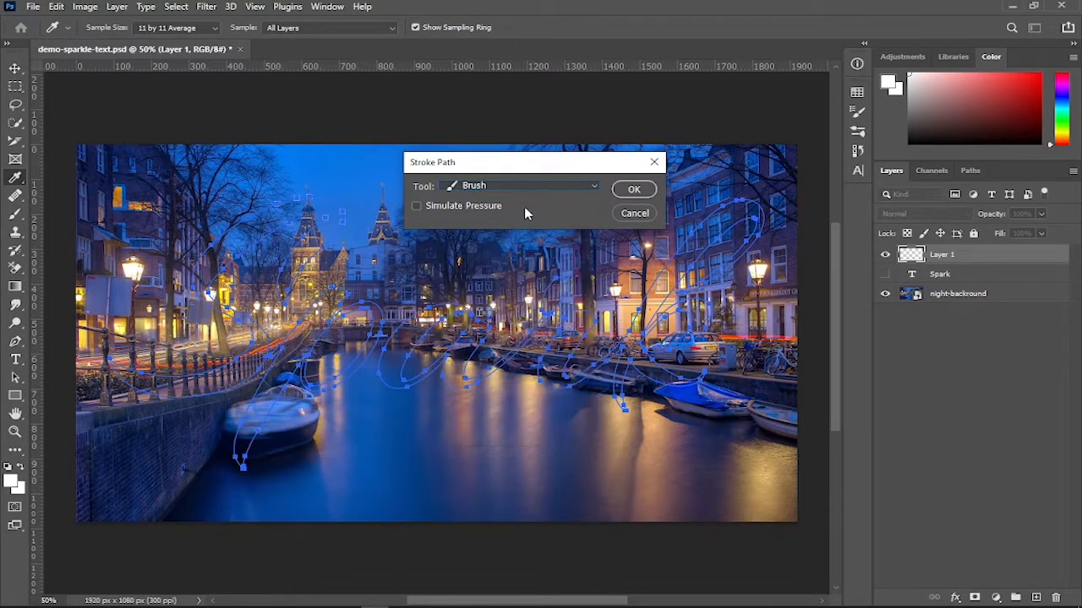
left_click(634, 189)
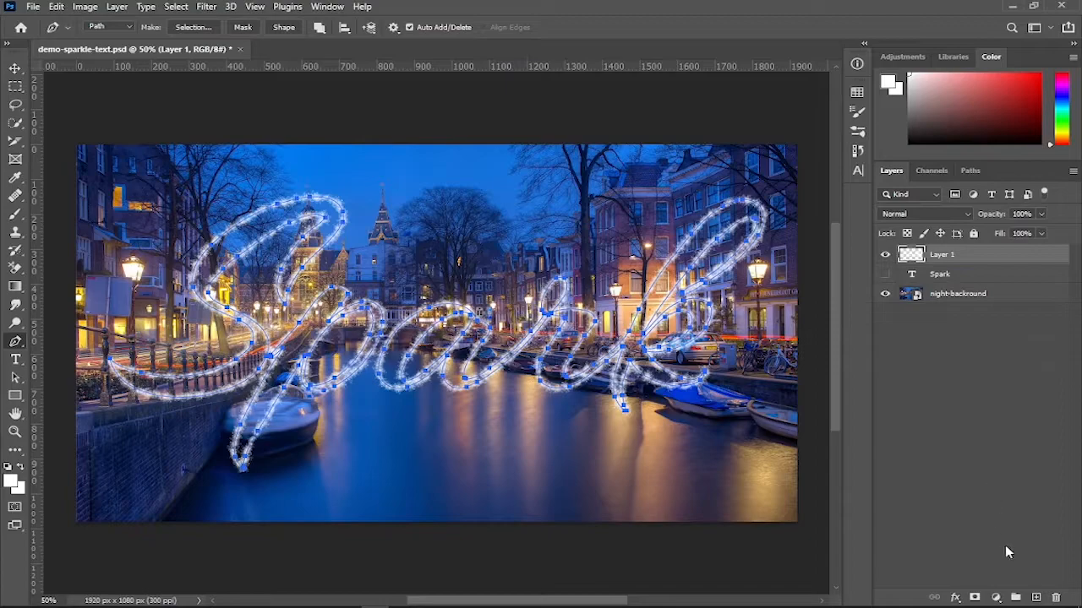
- Add a new layer above Layer 1 and set the sparkle brush tip to 100% spacing and 200 px size
left_click(1037, 598)
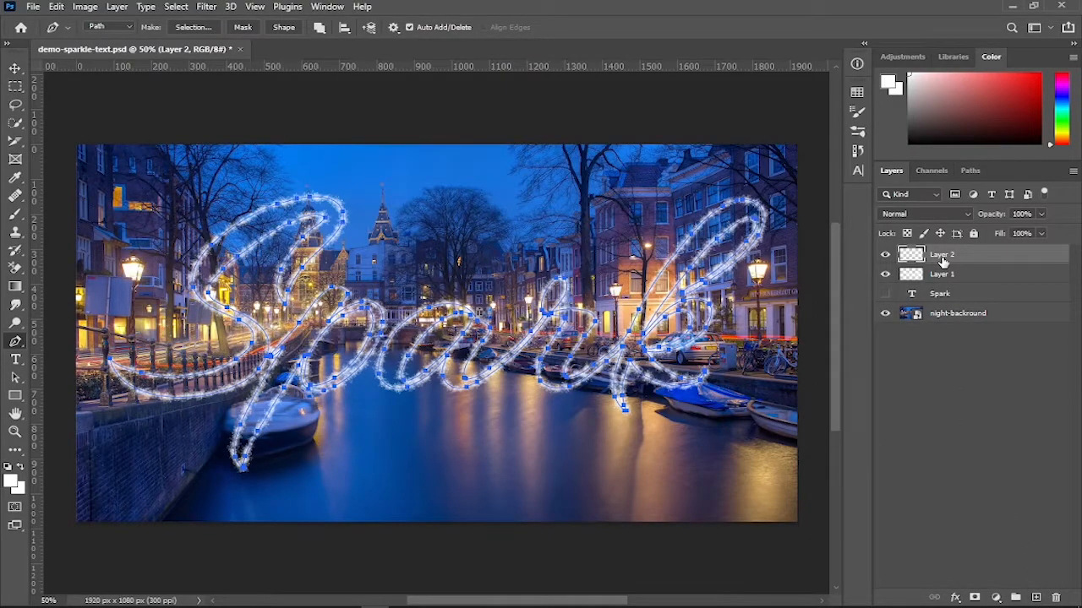
left_click(14, 217)
left_click(131, 27)
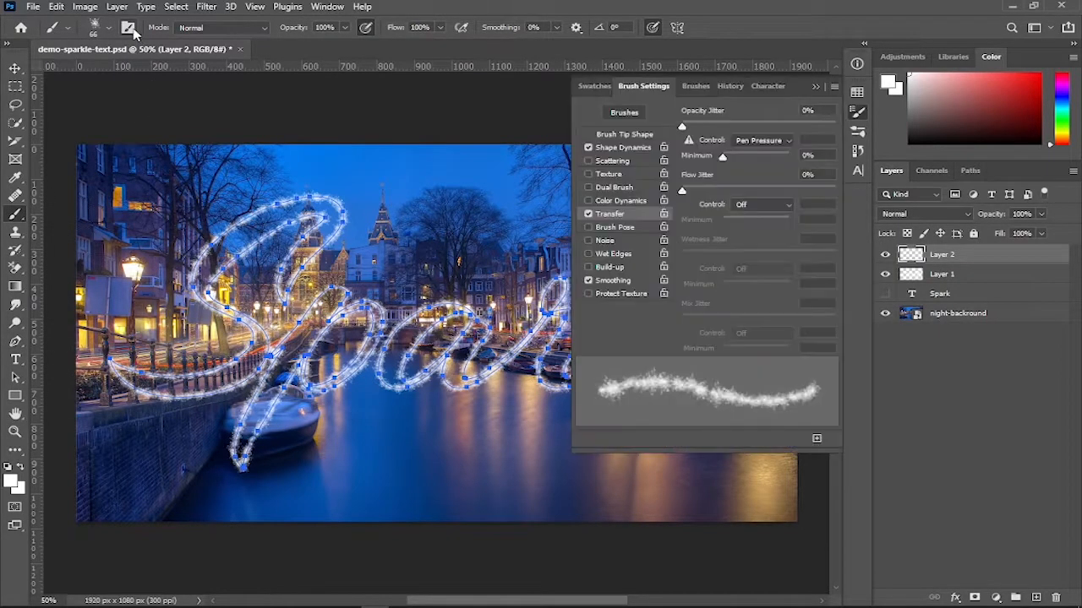
left_click(626, 137)
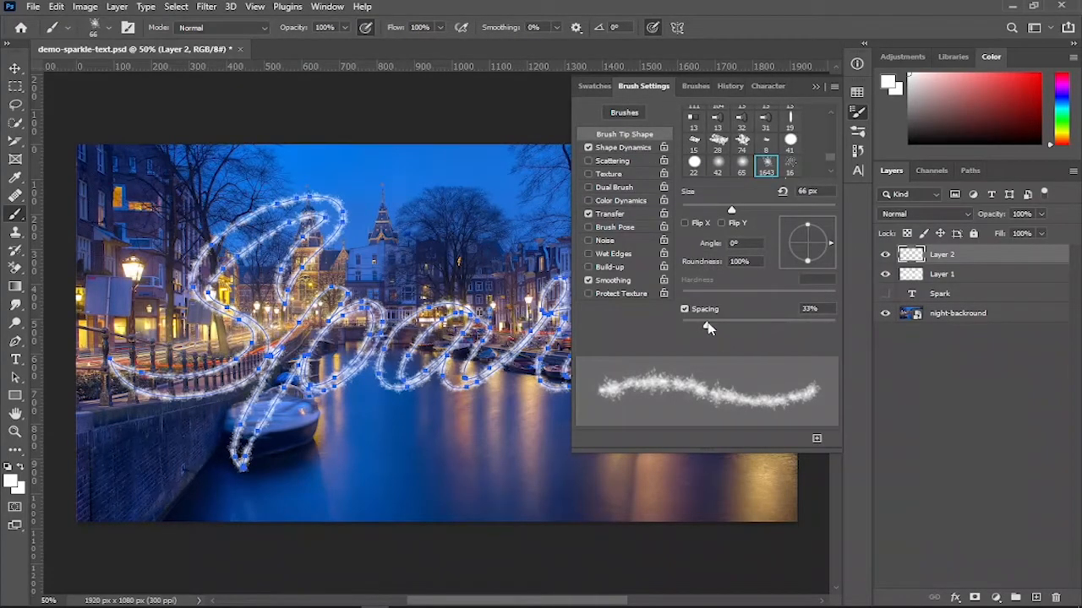
left_click_drag(708, 326, 757, 318)
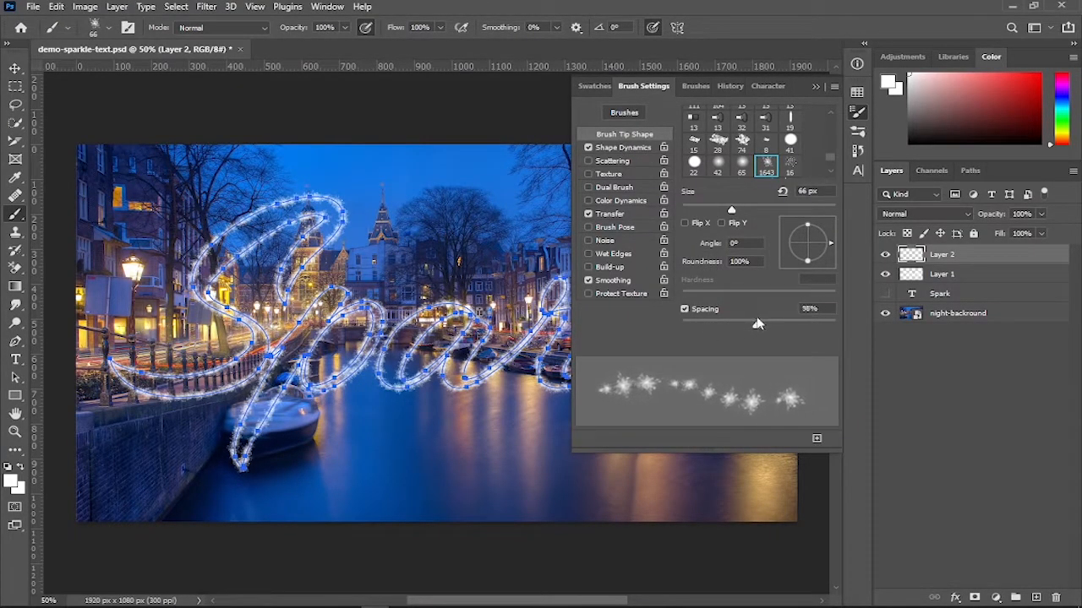
left_click(803, 191)
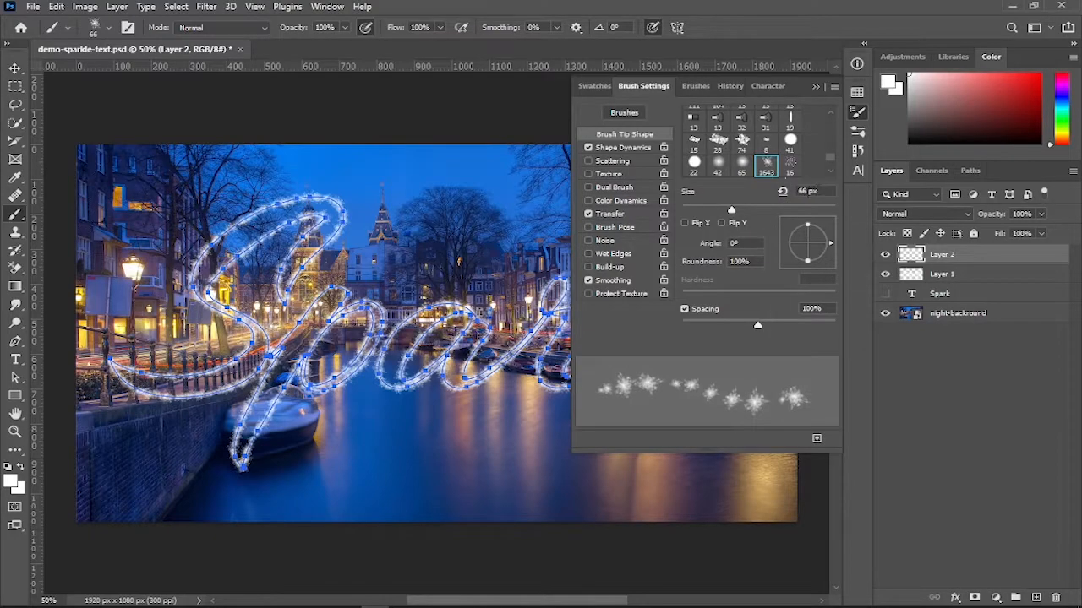
type("200")
- Check the brush's Shape Dynamics, raise its Transfer opacity jitter slightly, and close the brush settings
left_click(641, 149)
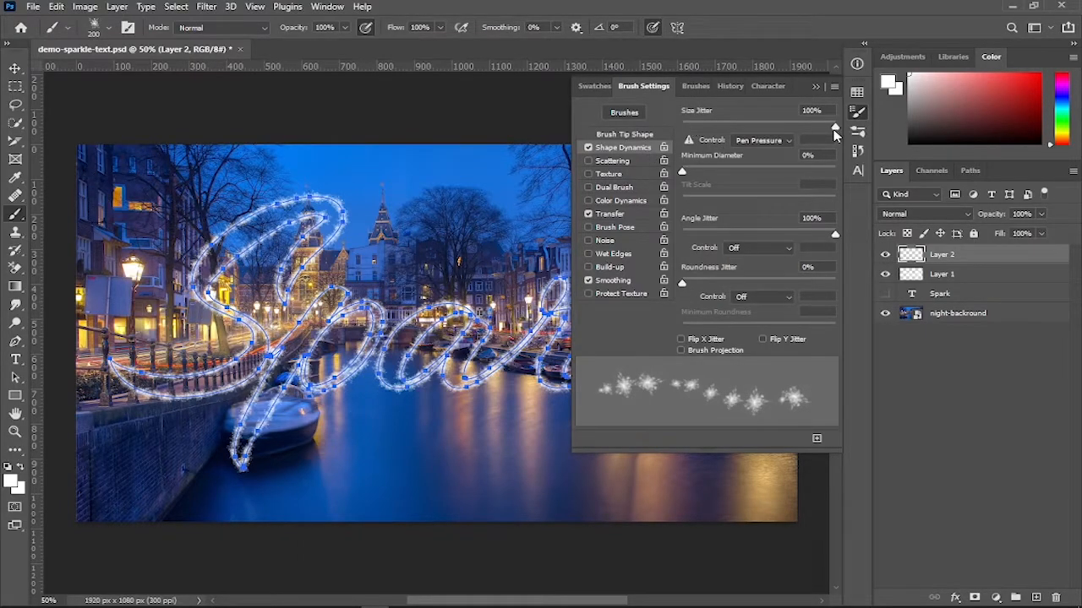
left_click(619, 216)
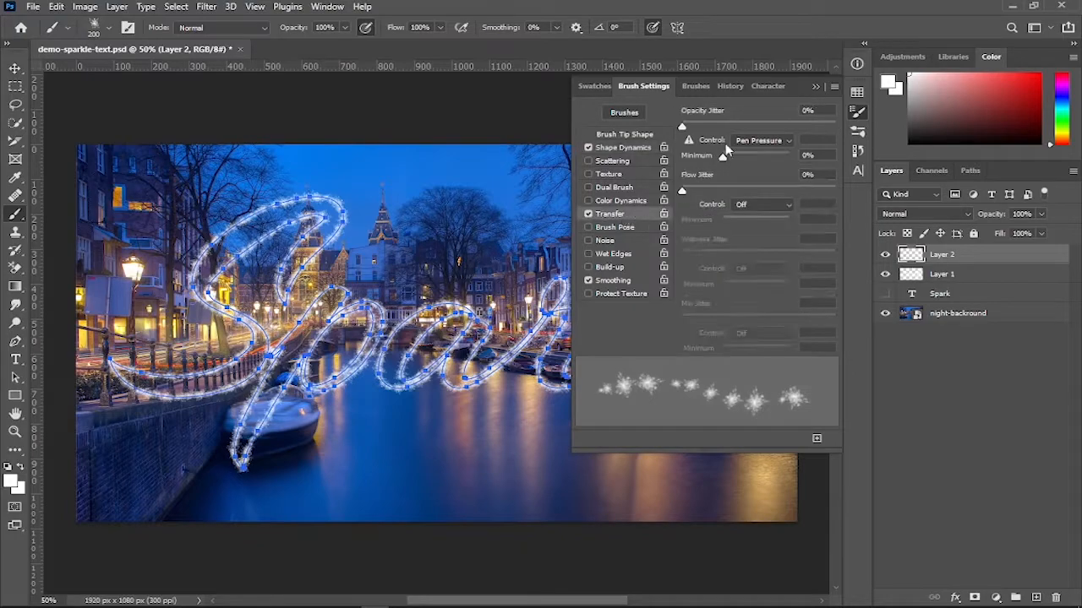
left_click_drag(683, 128, 712, 129)
left_click(815, 87)
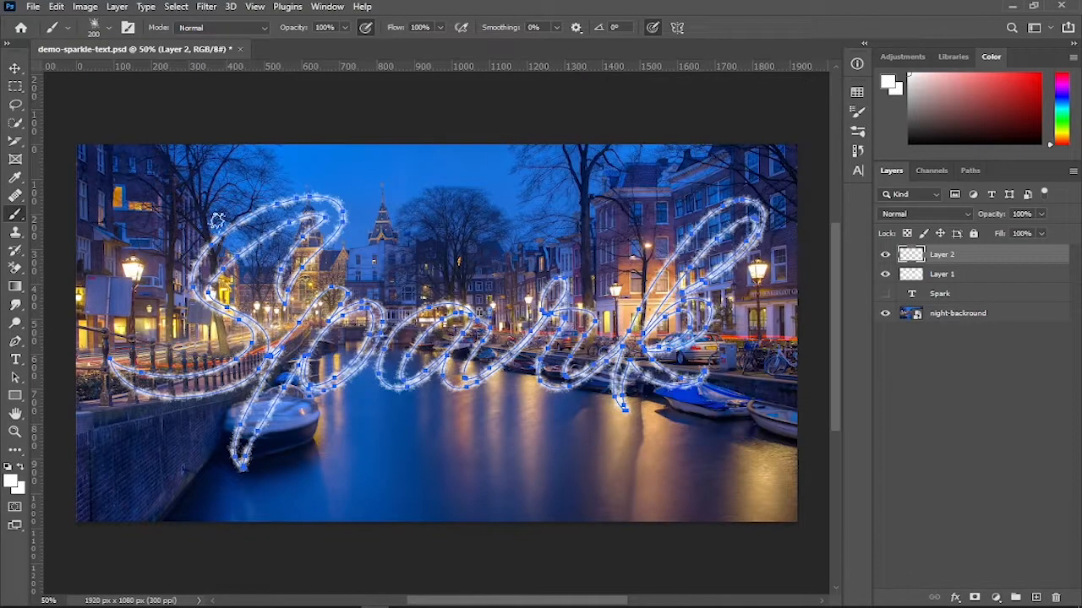
- Stroke the Spark work path on Layer 2 with the Brush, leaving Simulate Pressure off
left_click(16, 344)
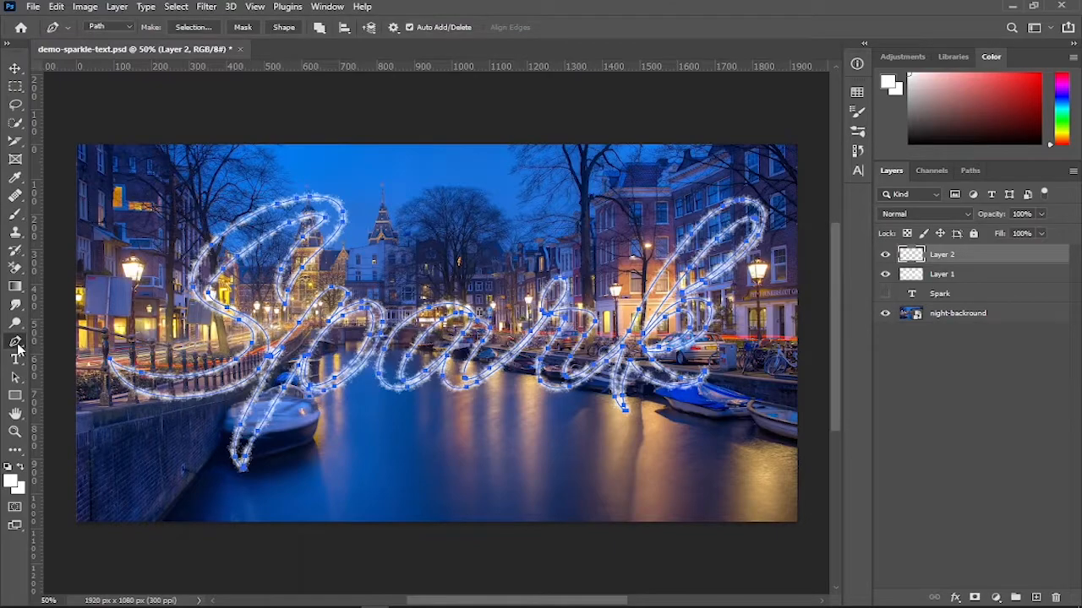
right_click(467, 218)
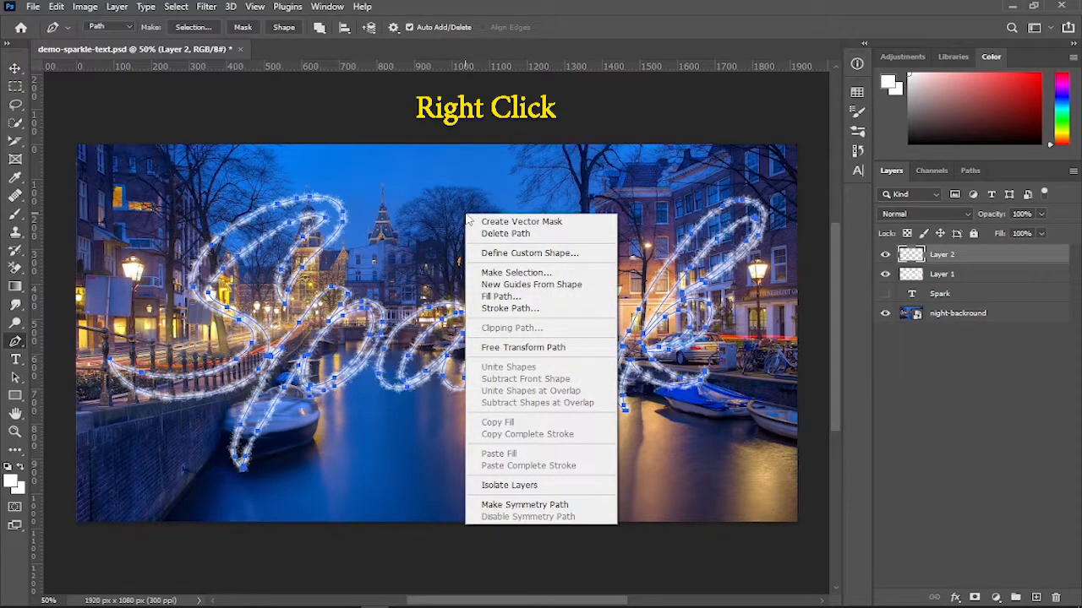
left_click(519, 307)
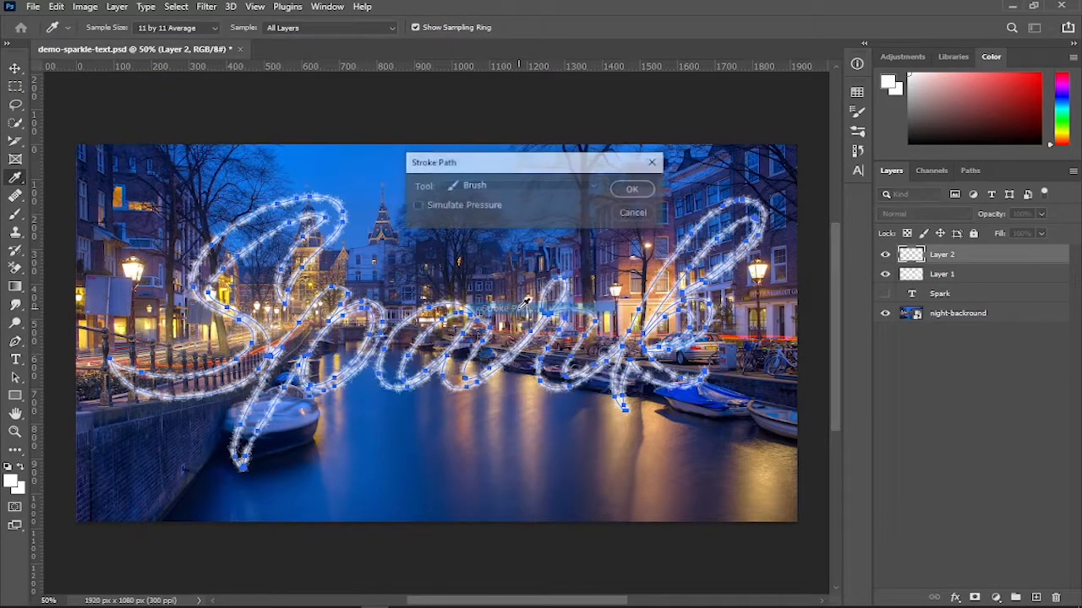
left_click(492, 193)
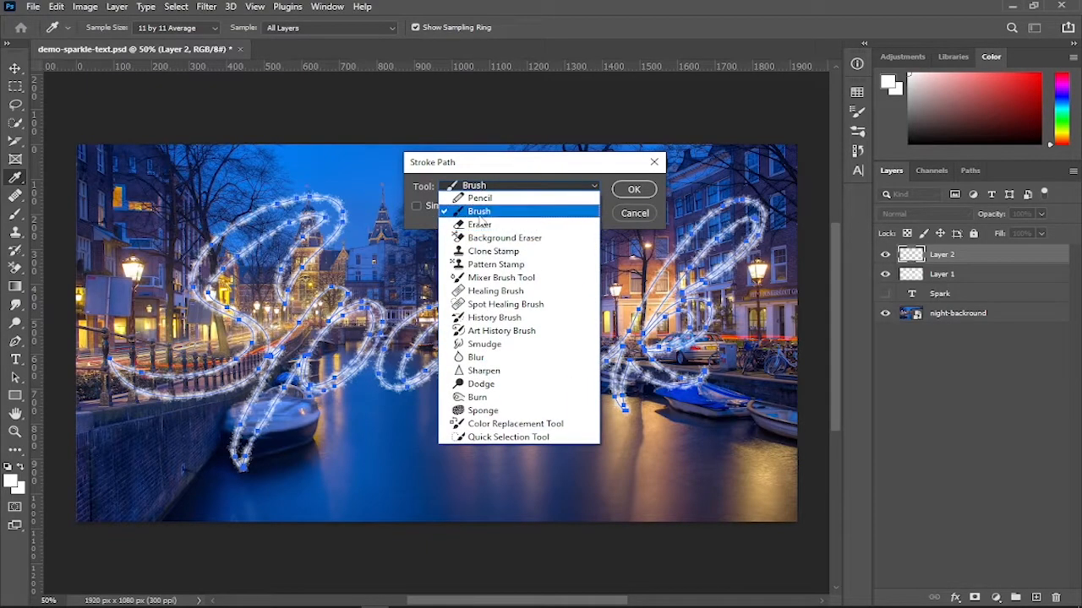
left_click(473, 208)
left_click(634, 188)
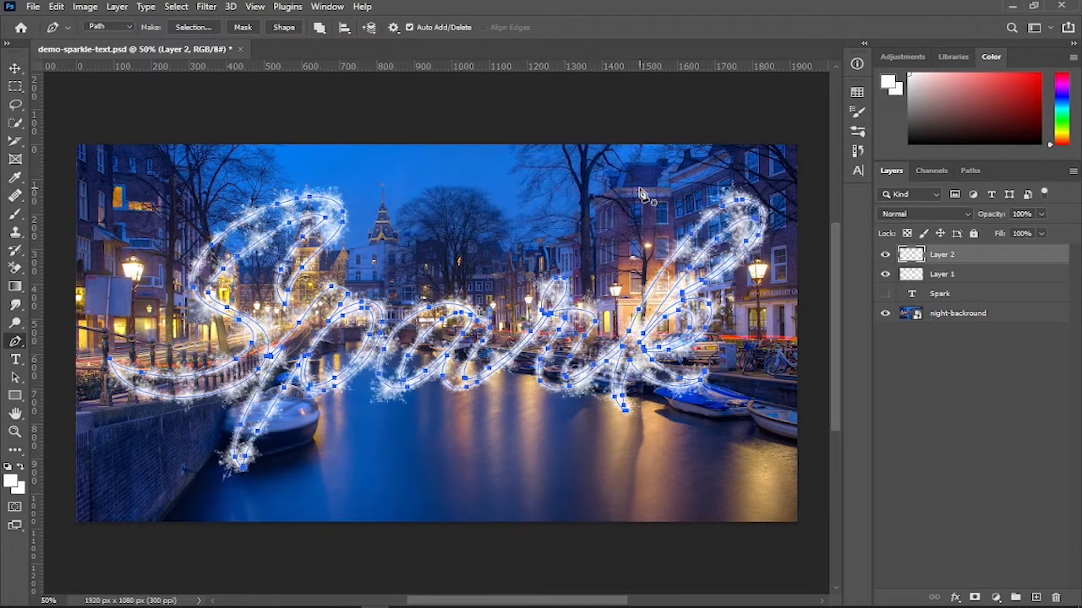
- Group Layer 1 and Layer 2 together and name the group Sparkle Brush
left_click(961, 274, "shift")
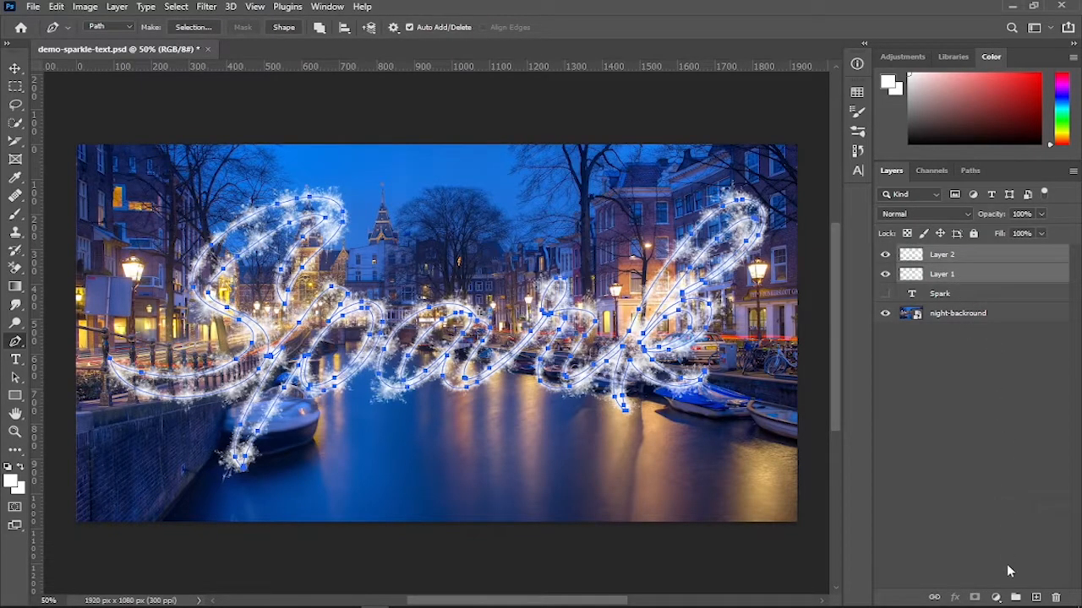
left_click(1014, 600)
double_click(942, 254)
type("Sparkle Brush")
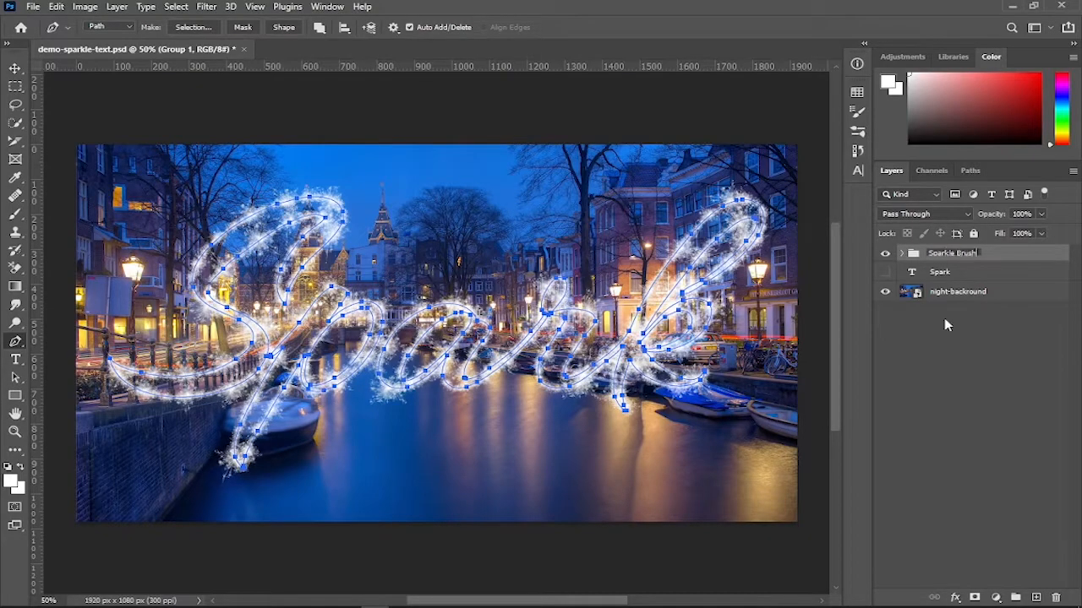
key("Return")
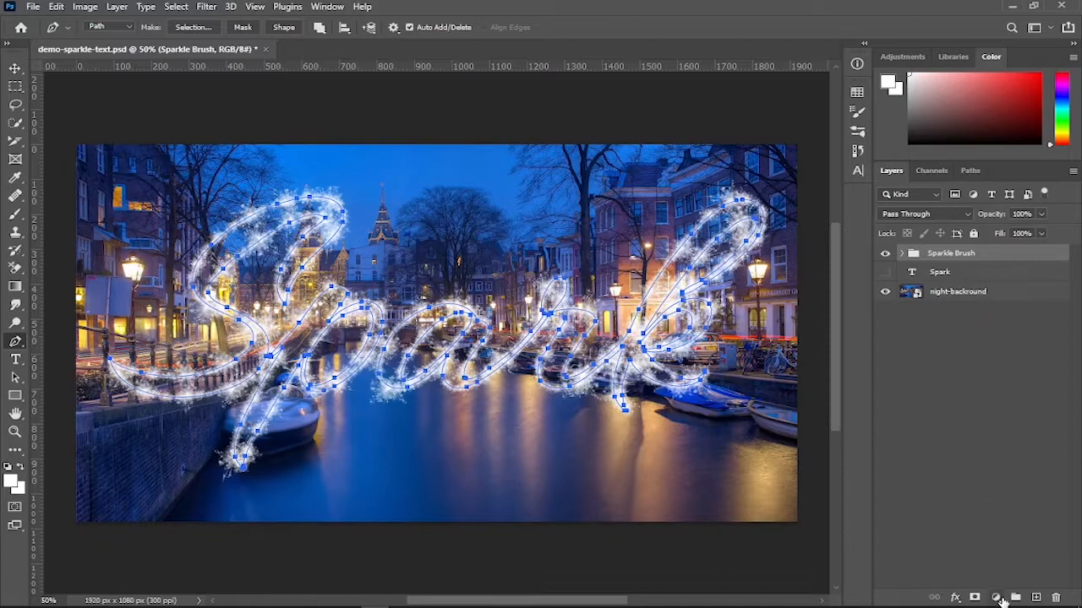
- Add a Color Overlay to the Sparkle Brush group in #fffad6 with Normal blend mode and 100% opacity
left_click(955, 597)
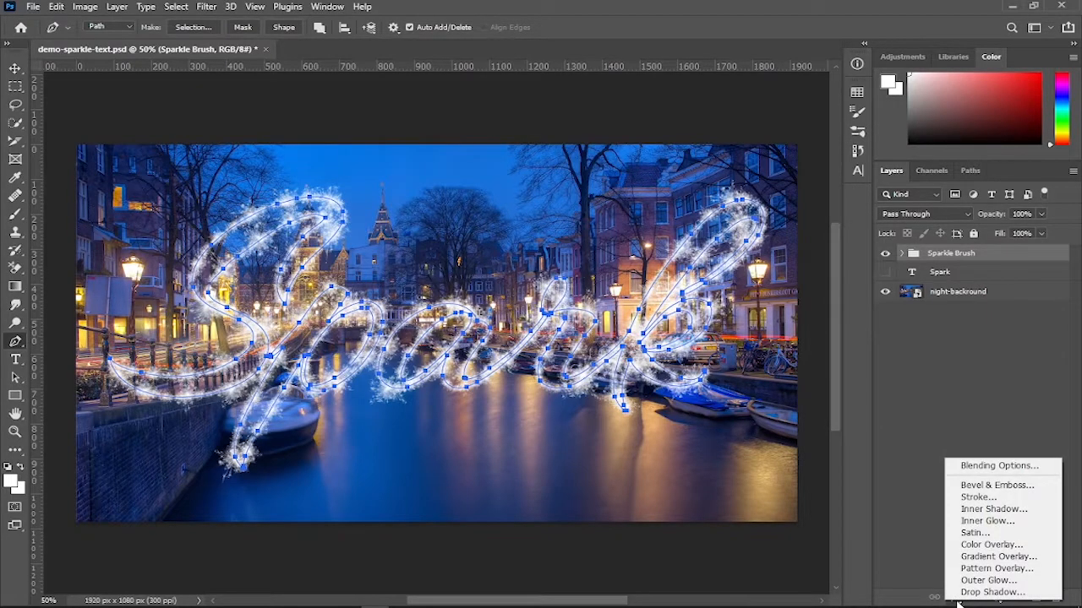
left_click(1004, 545)
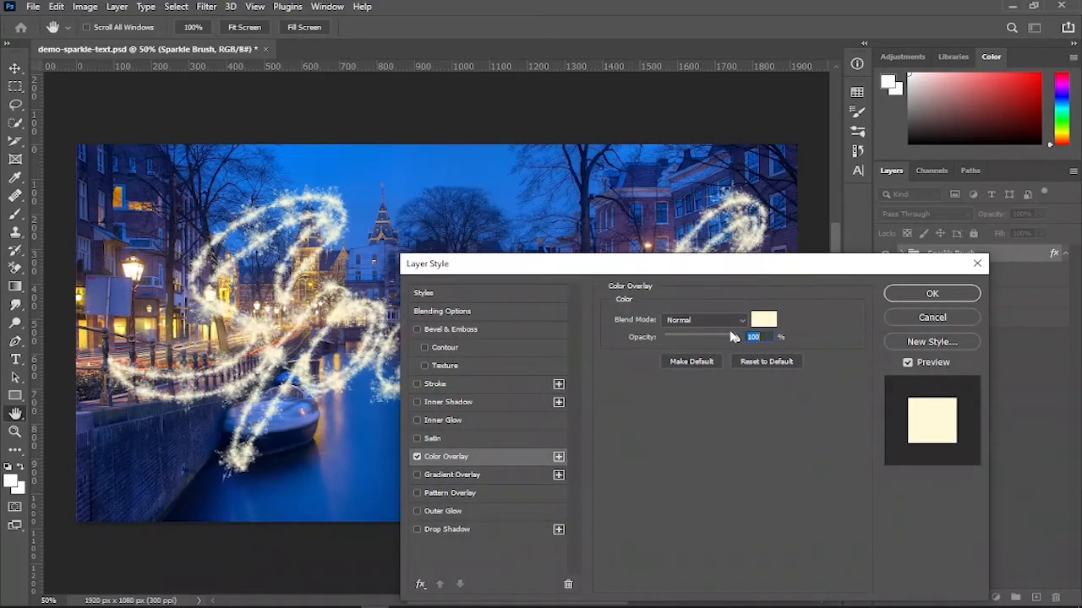
left_click(765, 320)
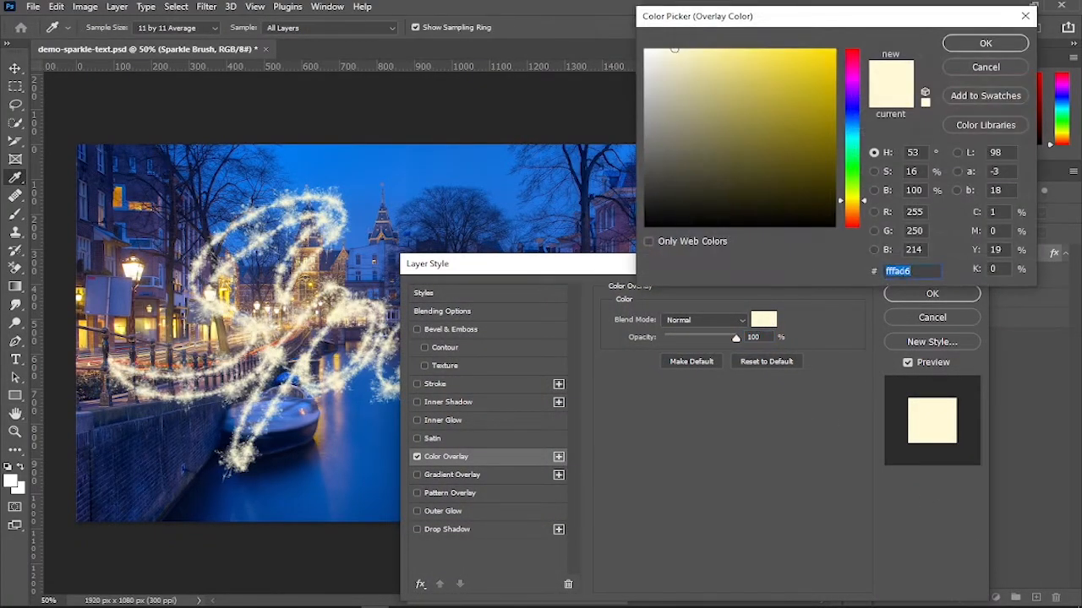
left_click(986, 46)
left_click(932, 294)
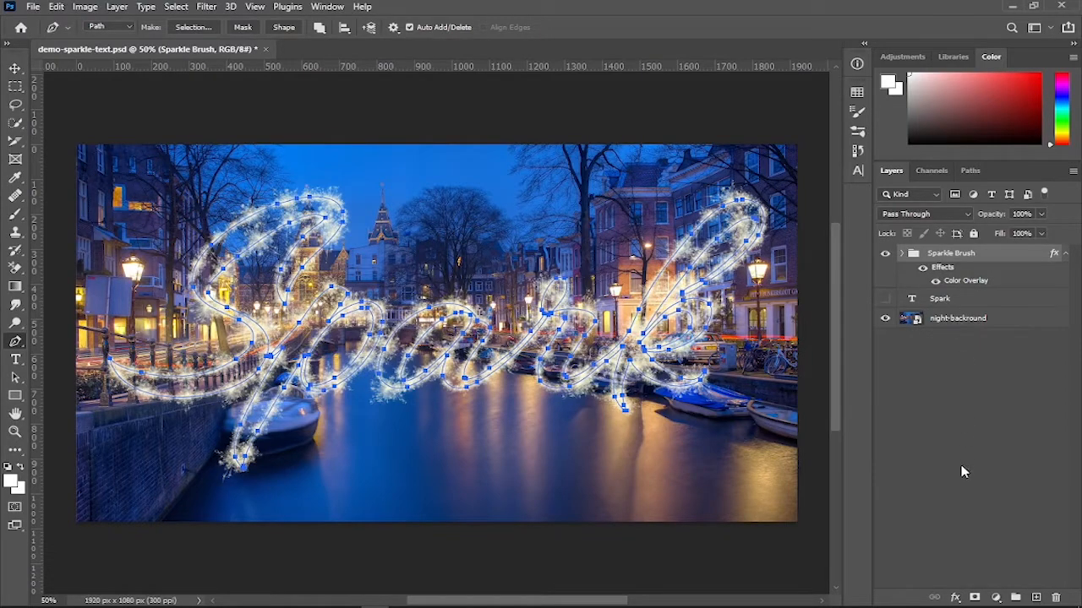
- Add an Outer Glow to the Sparkle Brush group with Overlay blend mode, 71% opacity and colour #ffce25
left_click(955, 598)
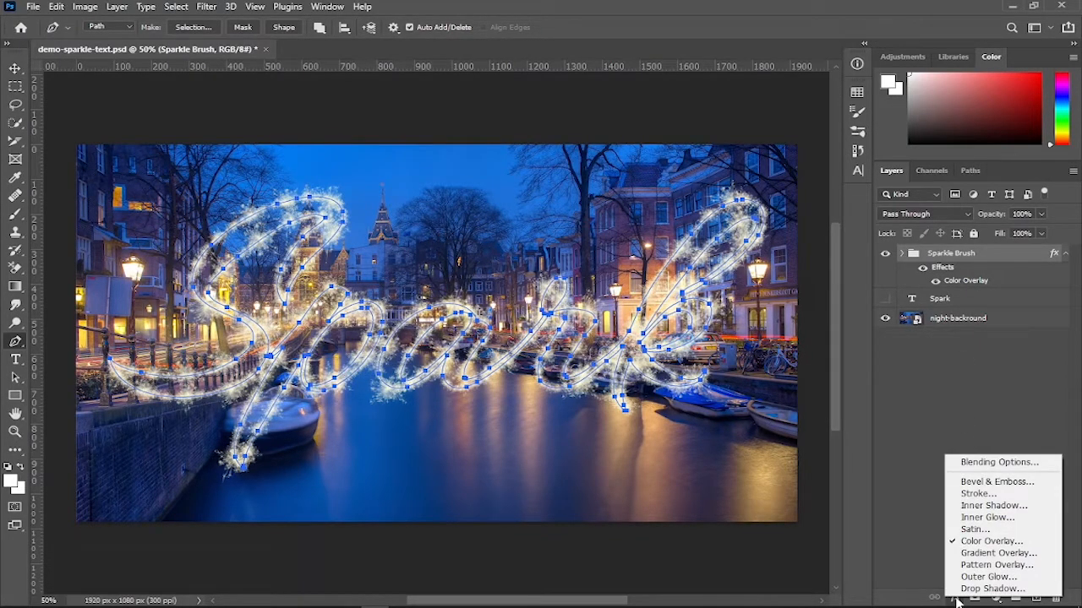
left_click(989, 578)
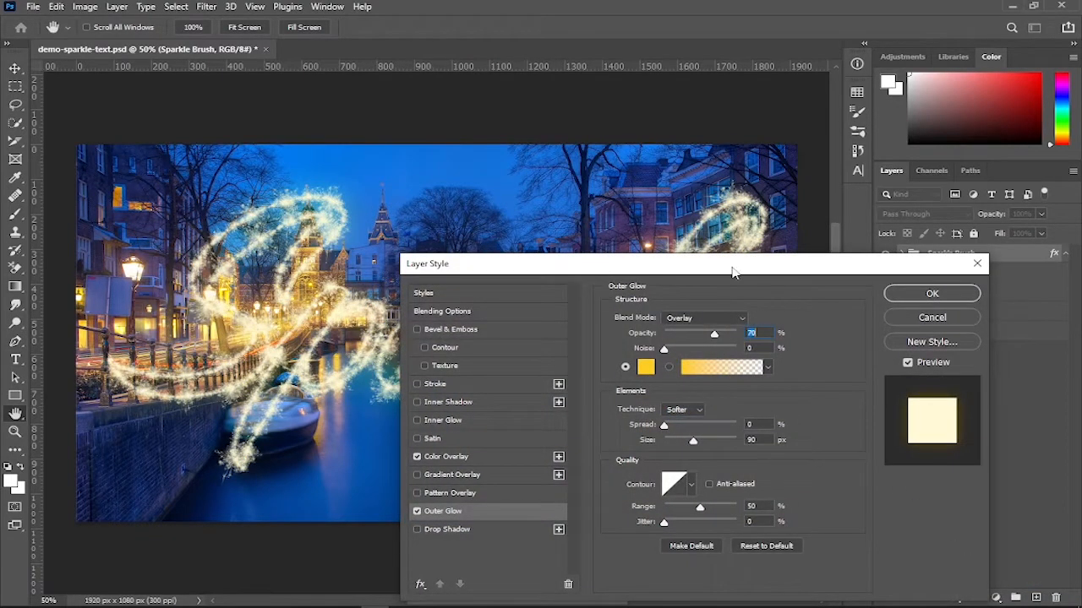
left_click_drag(732, 272, 892, 242)
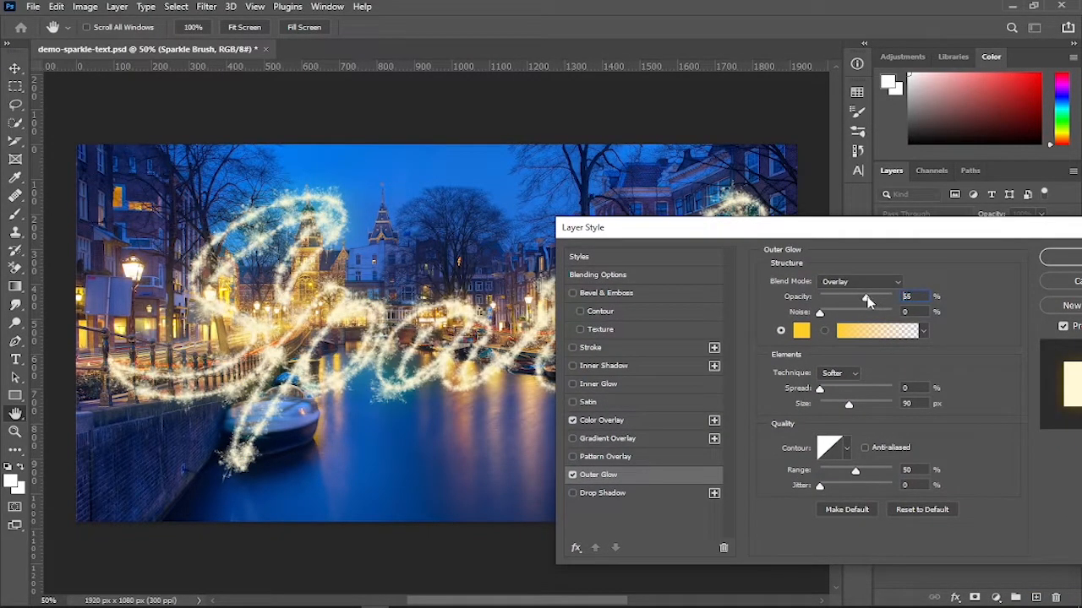
left_click_drag(871, 301, 871, 297)
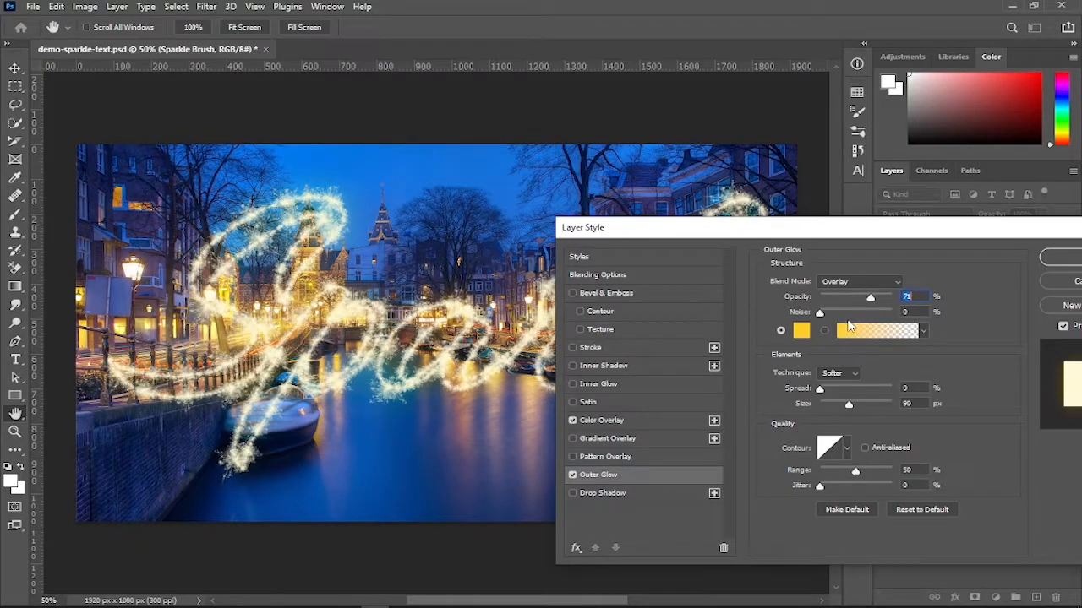
left_click(803, 332)
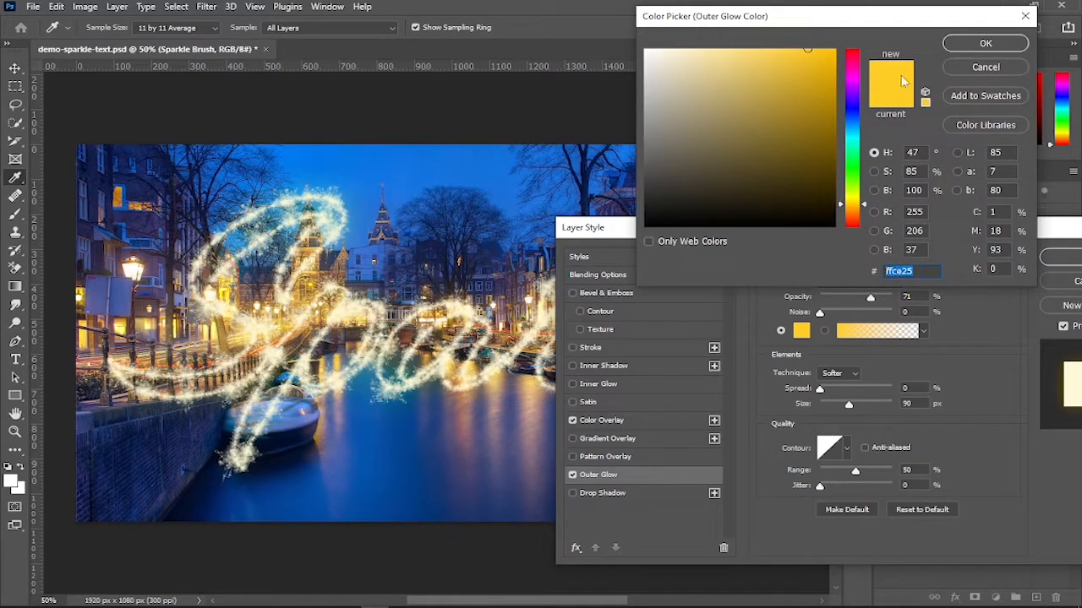
left_click(983, 44)
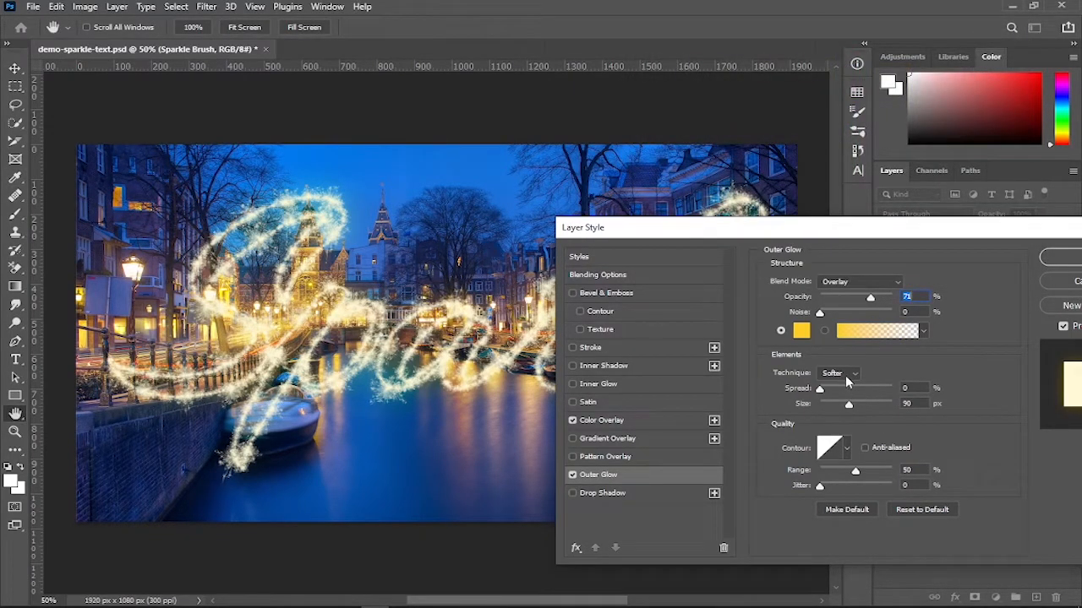
- Set the outer glow's size to 103 px and range to 54%, keeping the Softer technique
left_click_drag(849, 406, 854, 407)
left_click_drag(866, 475, 860, 469)
left_click(836, 374)
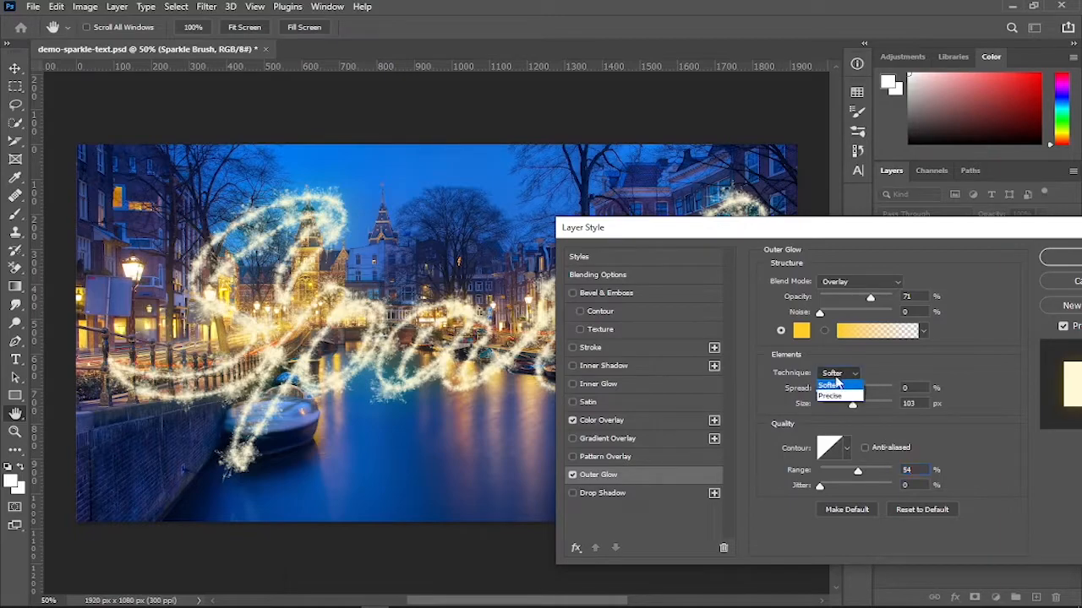
left_click(840, 386)
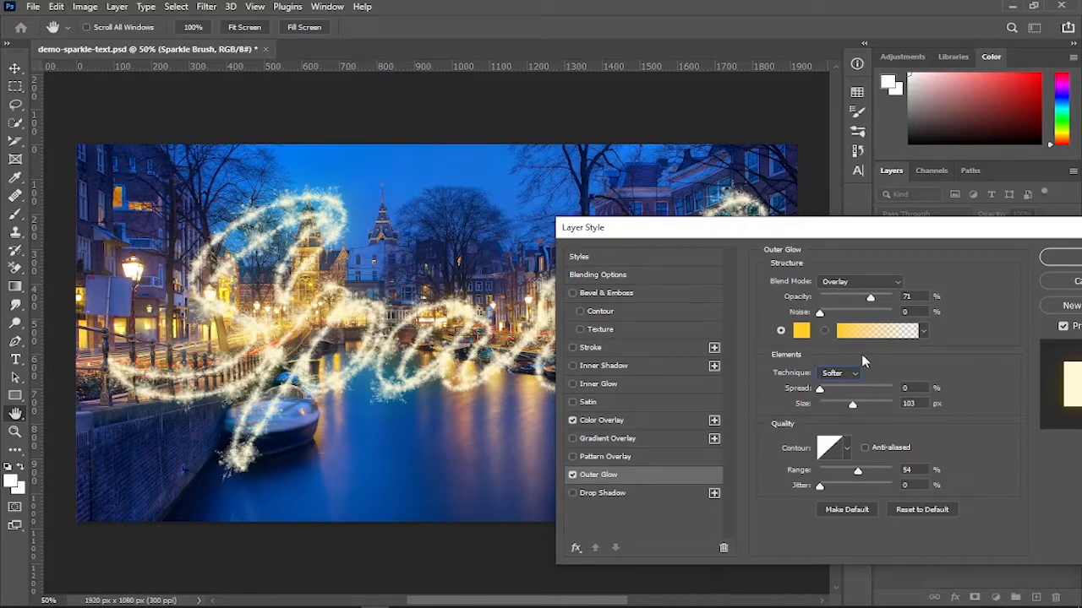
- Try the Normal blend mode on the outer glow, return it to Overlay, and apply the layer style
left_click(863, 282)
left_click(860, 272)
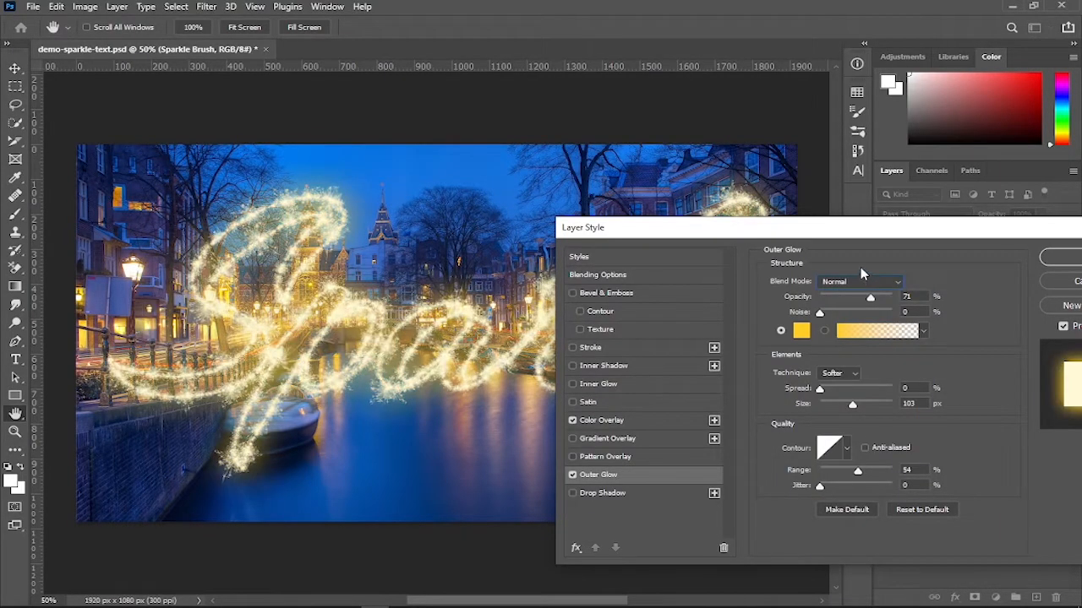
left_click(860, 278)
left_click(856, 428)
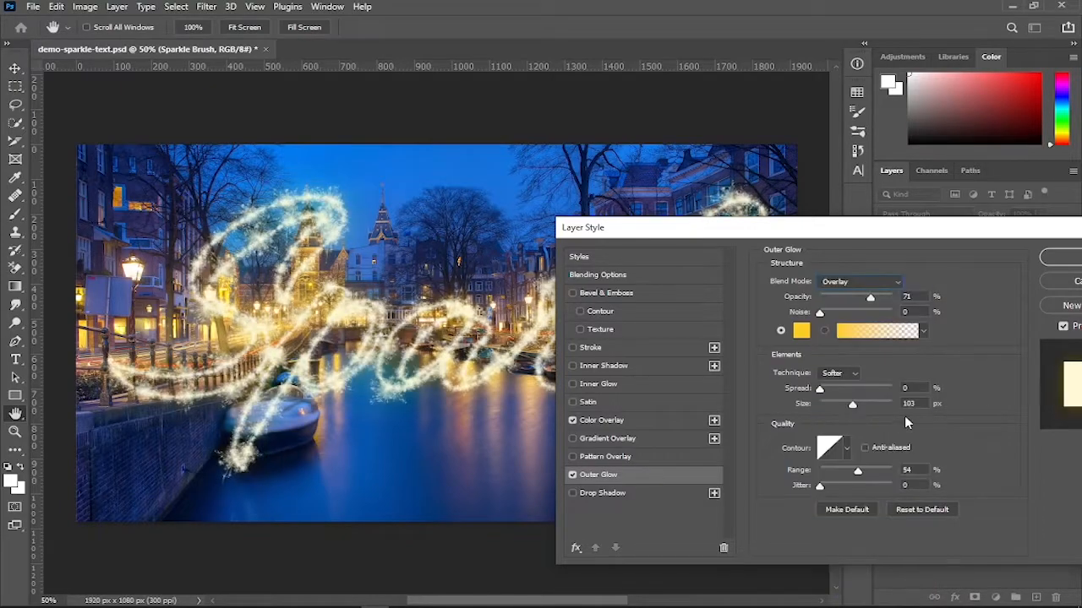
left_click_drag(980, 240, 860, 194)
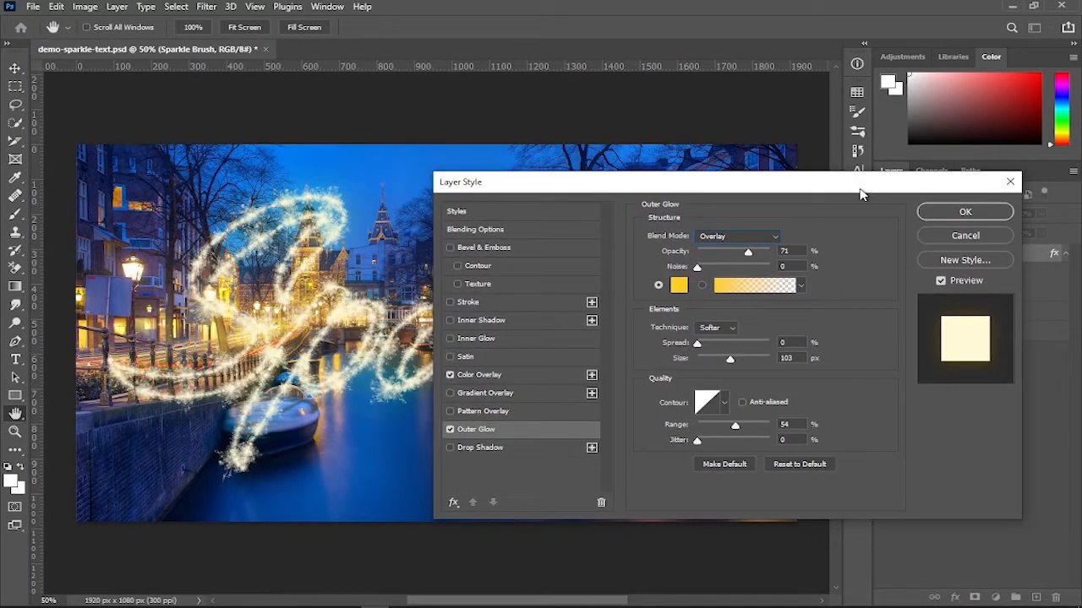
left_click(956, 214)
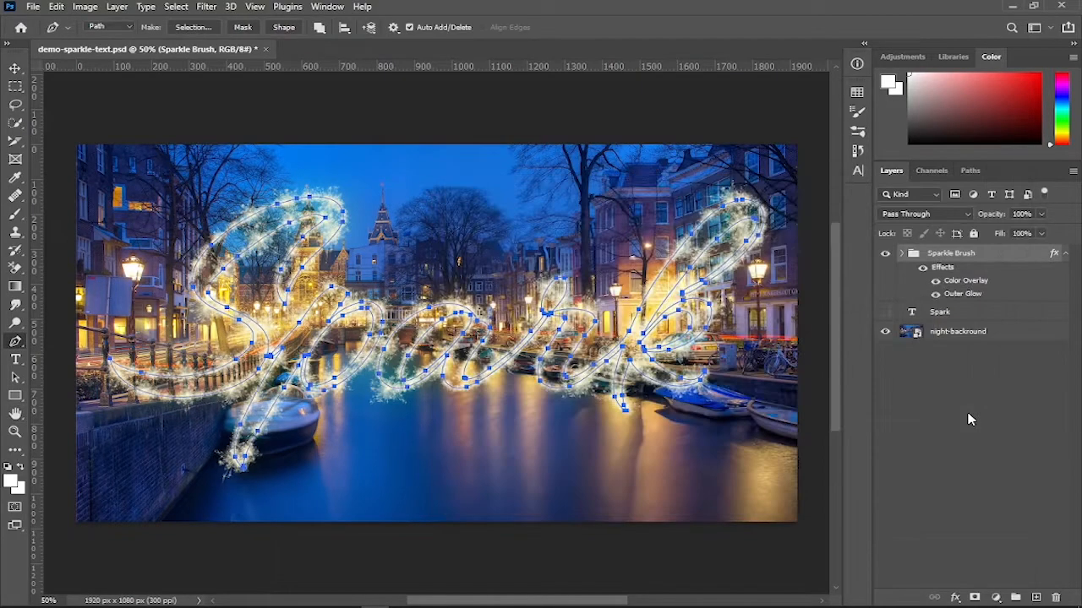
- Deselect the work path to hide its outline on the canvas and return to the layer list
left_click(971, 171)
left_click(945, 245)
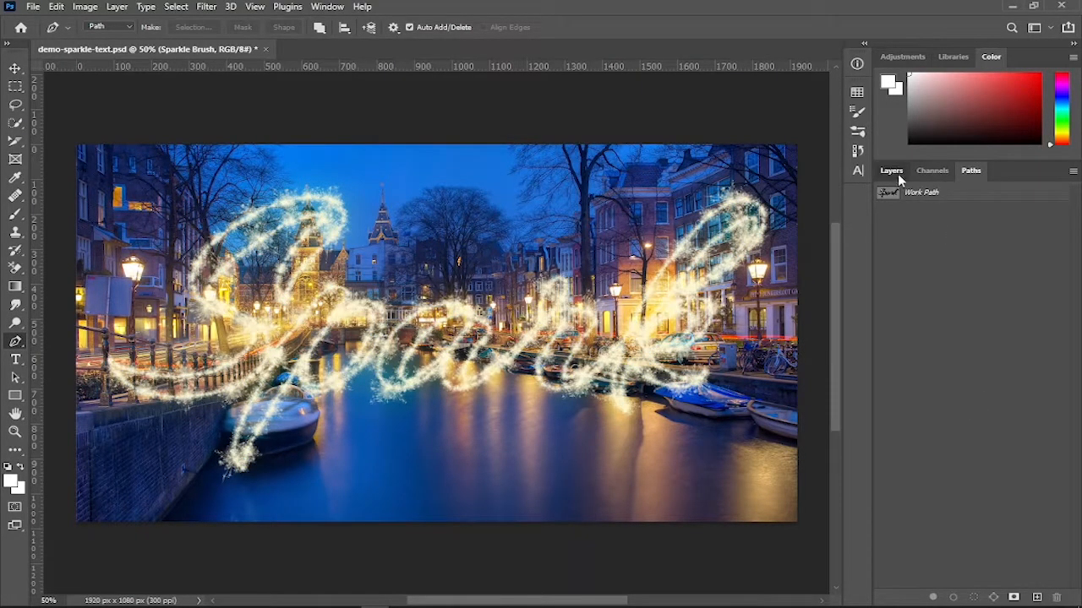
left_click(894, 171)
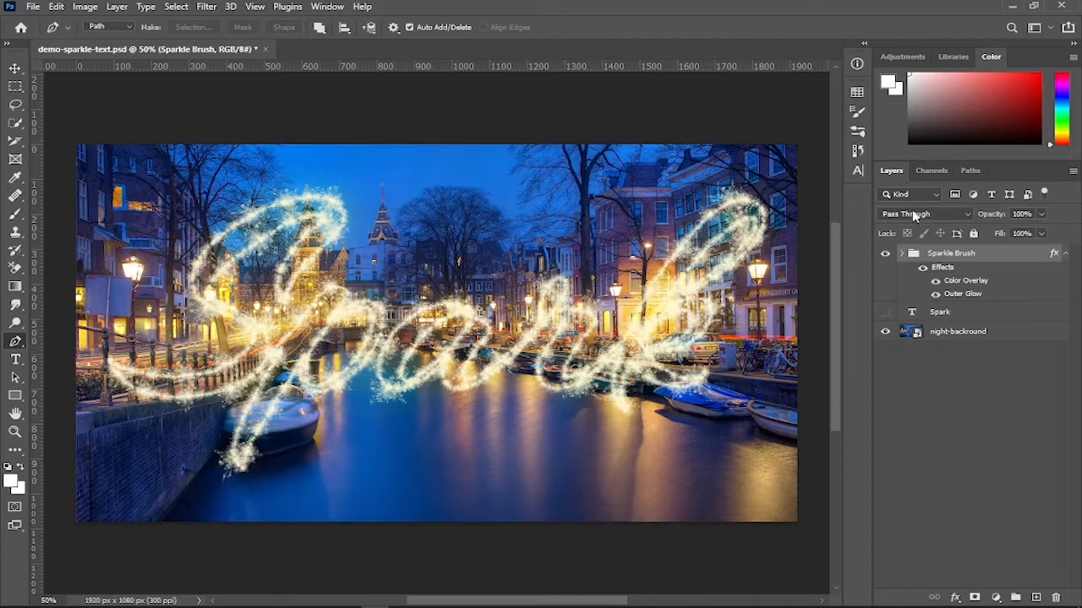
- Add a Curves adjustment layer above the Sparkle Brush group, moving the black and white points inward and lowering the midtones
left_click(996, 598)
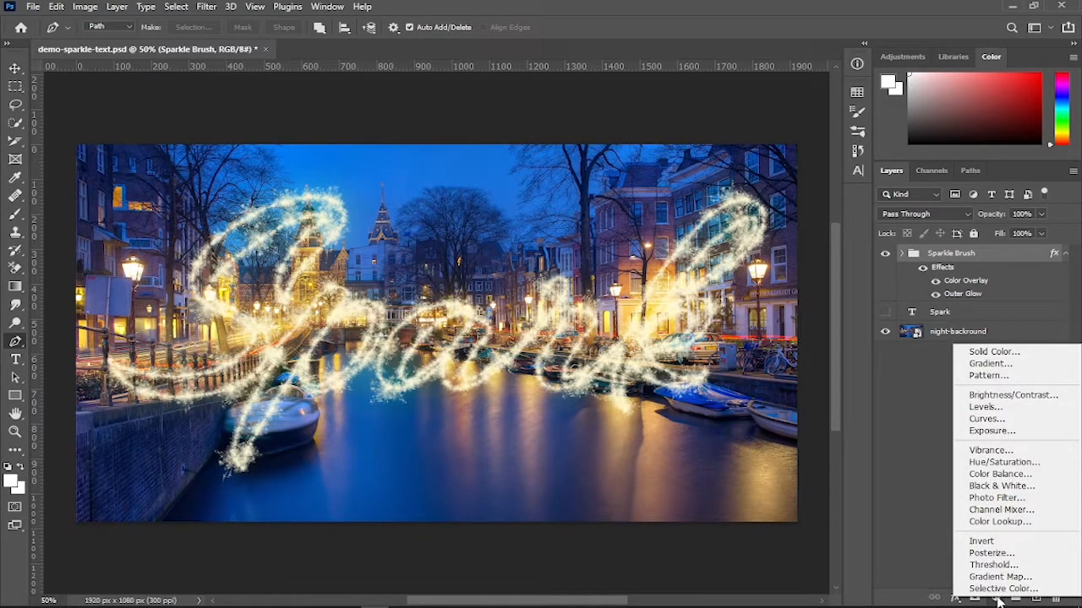
left_click(987, 418)
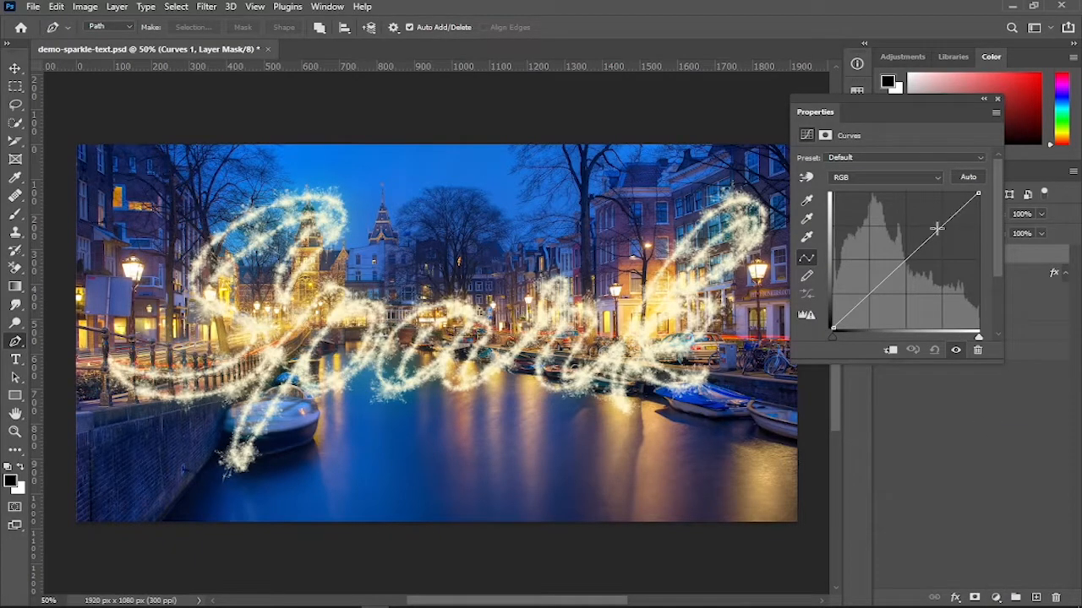
left_click_drag(904, 261, 910, 269)
left_click_drag(979, 194, 968, 194)
left_click_drag(833, 328, 850, 329)
left_click_drag(968, 193, 965, 193)
mouse_move(911, 269)
left_mouse_down()
mouse_move(929, 278)
mouse_move(906, 274)
left_mouse_up()
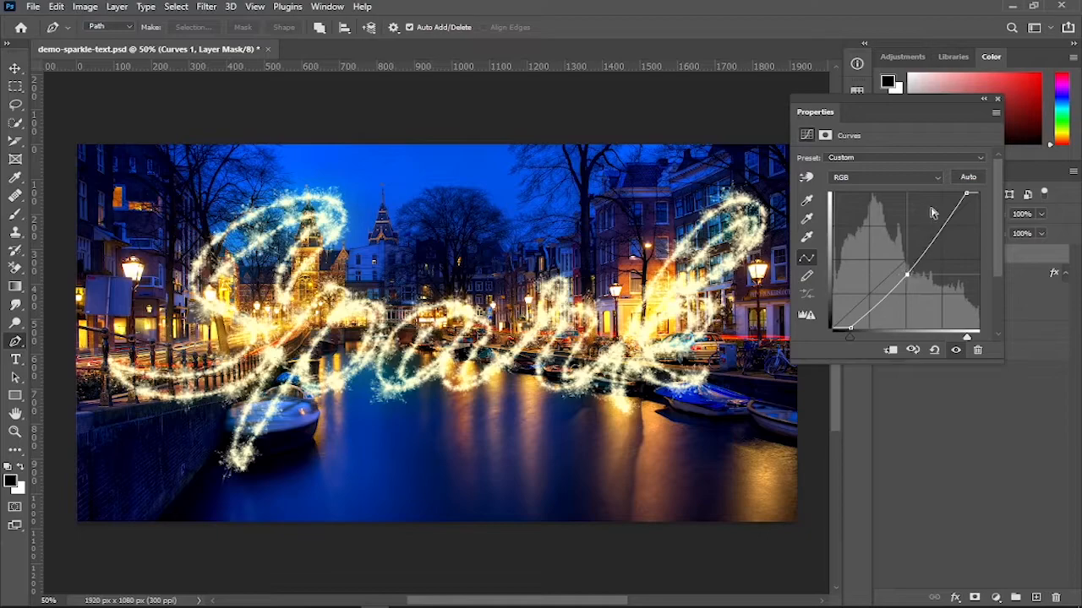
left_click(983, 101)
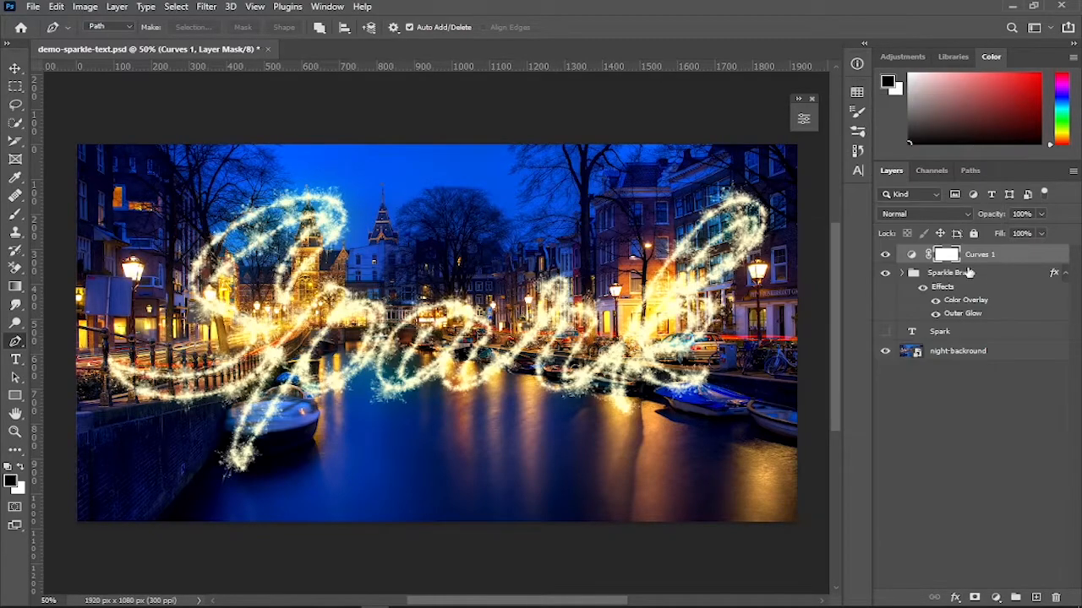
- Keep black as the foreground colour and choose the Soft Round brush at 200 px with 0% hardness
left_click(14, 483)
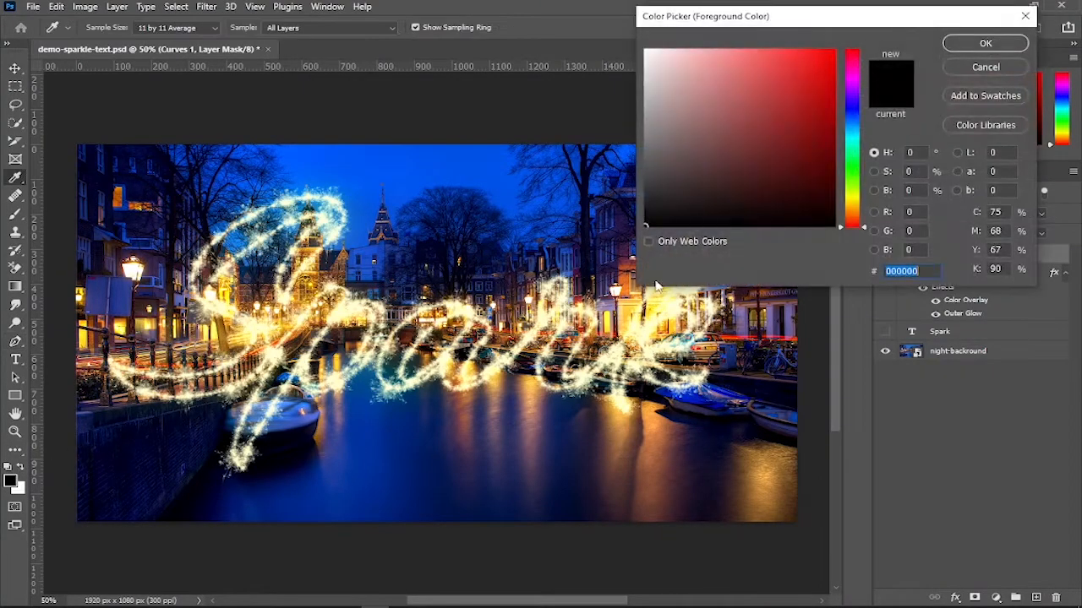
left_click(986, 44)
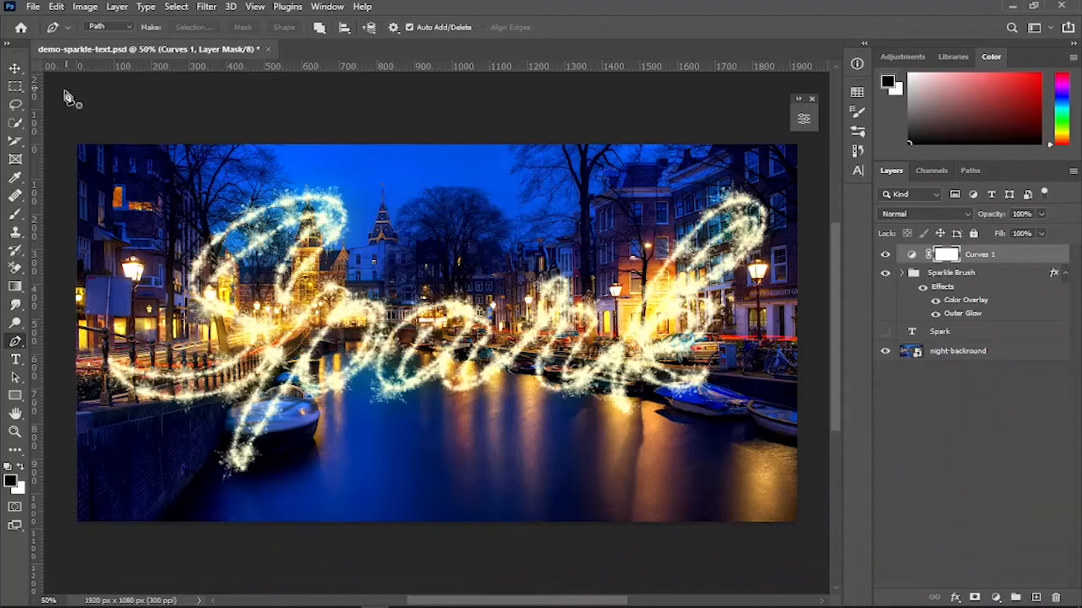
left_click(15, 216)
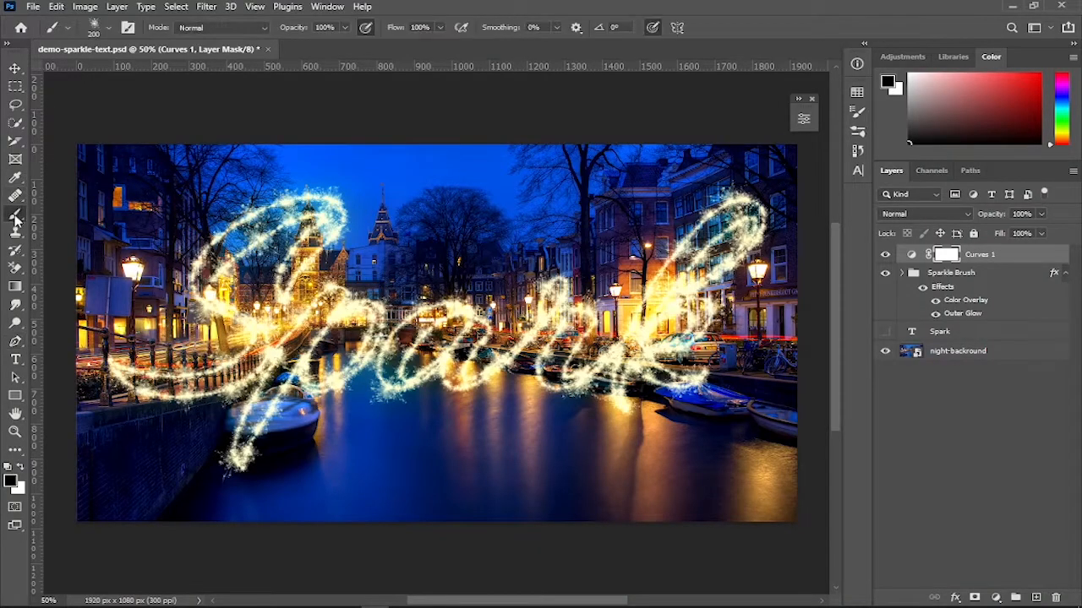
left_click(108, 27)
left_click(33, 158)
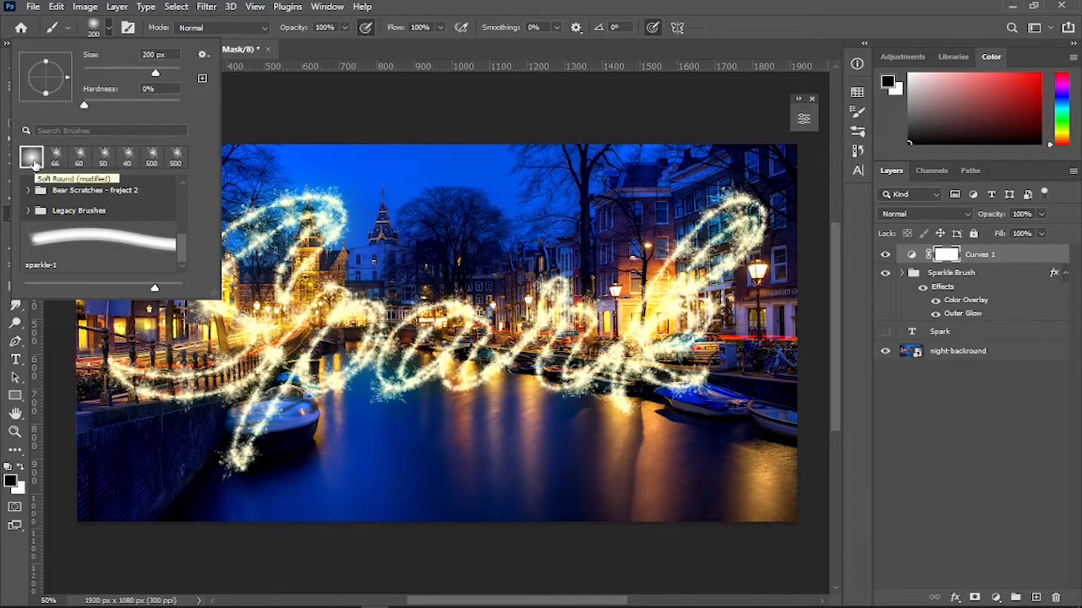
left_click(395, 5)
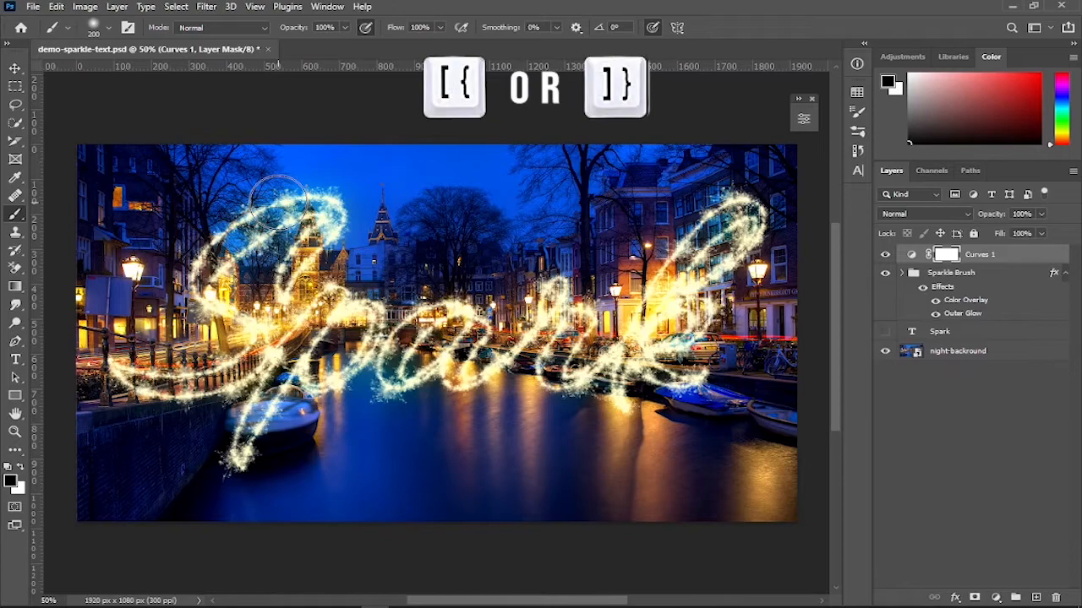
- Enlarge the brush to 250 px, paint black over the Spark lettering on the Curves layer mask, and inspect the result up close
key("bracketleft")
key("bracketright")
key("bracketright")
key("bracketleft")
key("bracketleft")
key("bracketright")
key("bracketleft")
key("bracketright")
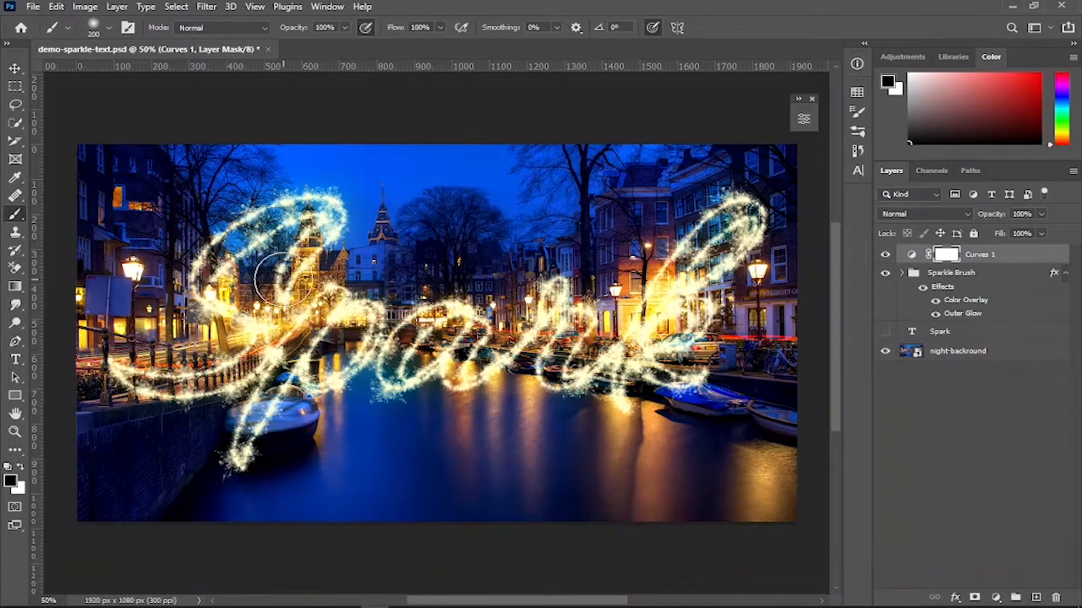
key("bracketright")
key("bracketright")
mouse_move(287, 279)
left_mouse_down()
mouse_move(269, 214)
mouse_move(138, 365)
mouse_move(250, 414)
mouse_move(327, 313)
mouse_move(344, 374)
mouse_move(360, 350)
mouse_move(443, 316)
mouse_move(425, 369)
mouse_move(484, 377)
mouse_move(598, 353)
mouse_move(658, 311)
mouse_move(683, 330)
mouse_move(690, 362)
mouse_move(625, 377)
mouse_move(628, 410)
left_mouse_up()
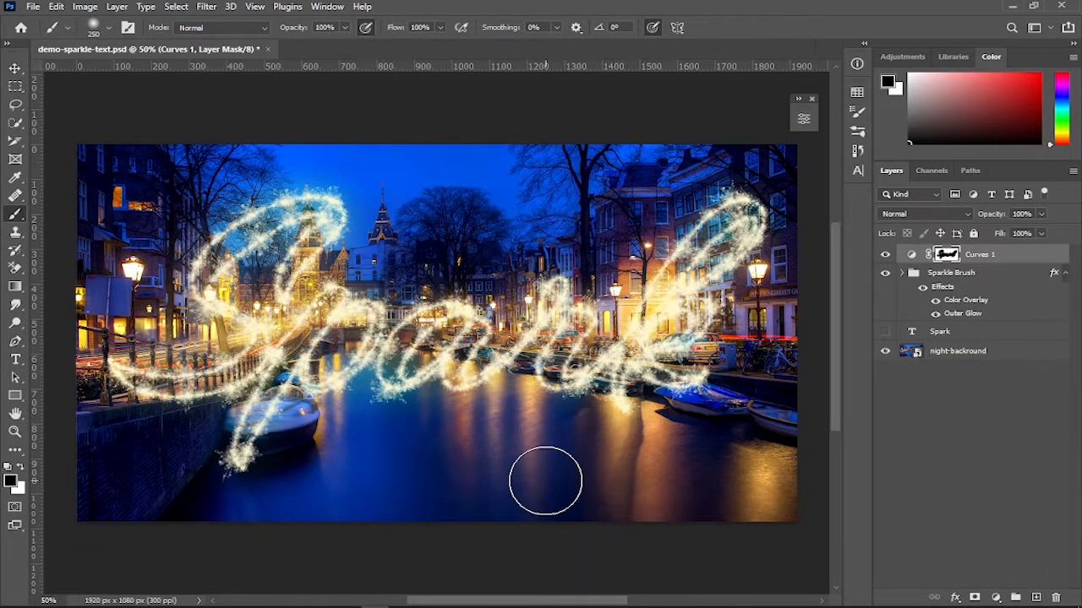
scroll(537, 464, "up", 5, "alt")
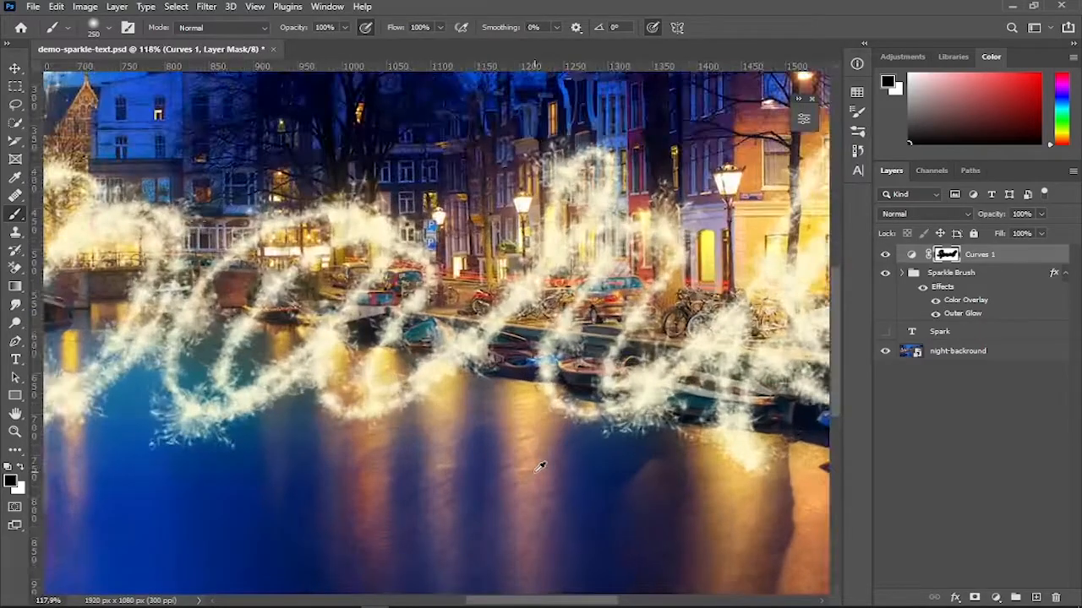
scroll(539, 466, "down", 5)
scroll(534, 471, "down", 2)
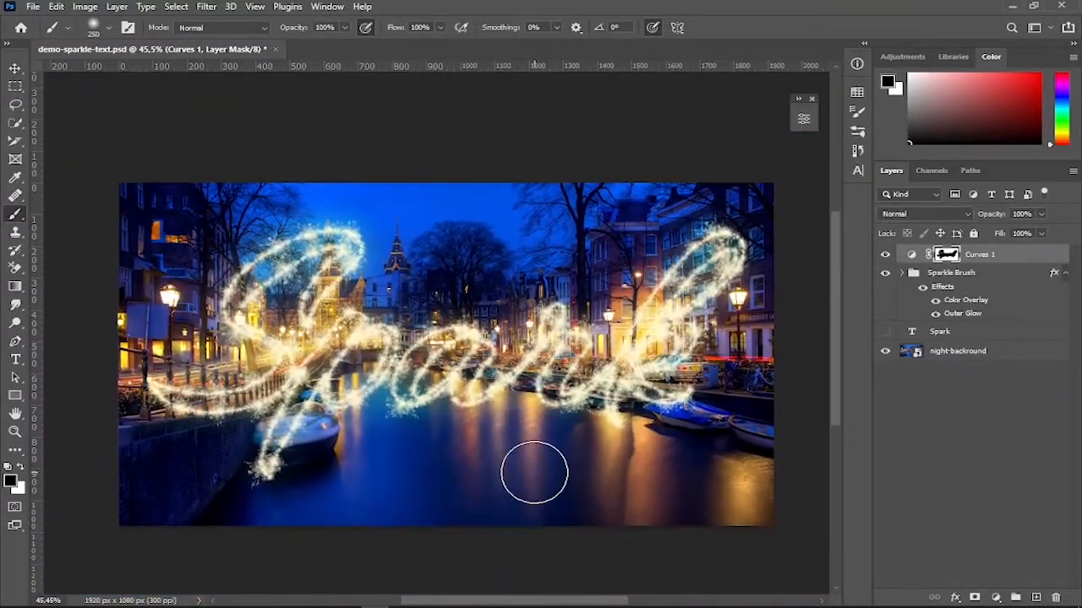